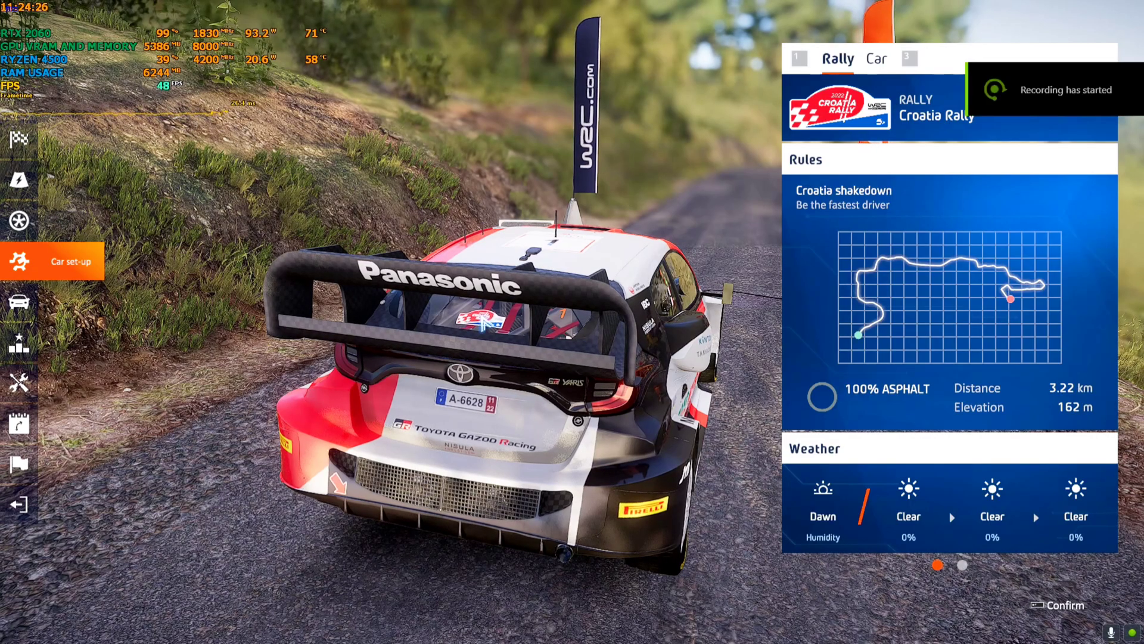
Start the Croatia shakedown stage from the side menu and accelerate off the line.
key(Up)
key(Up)
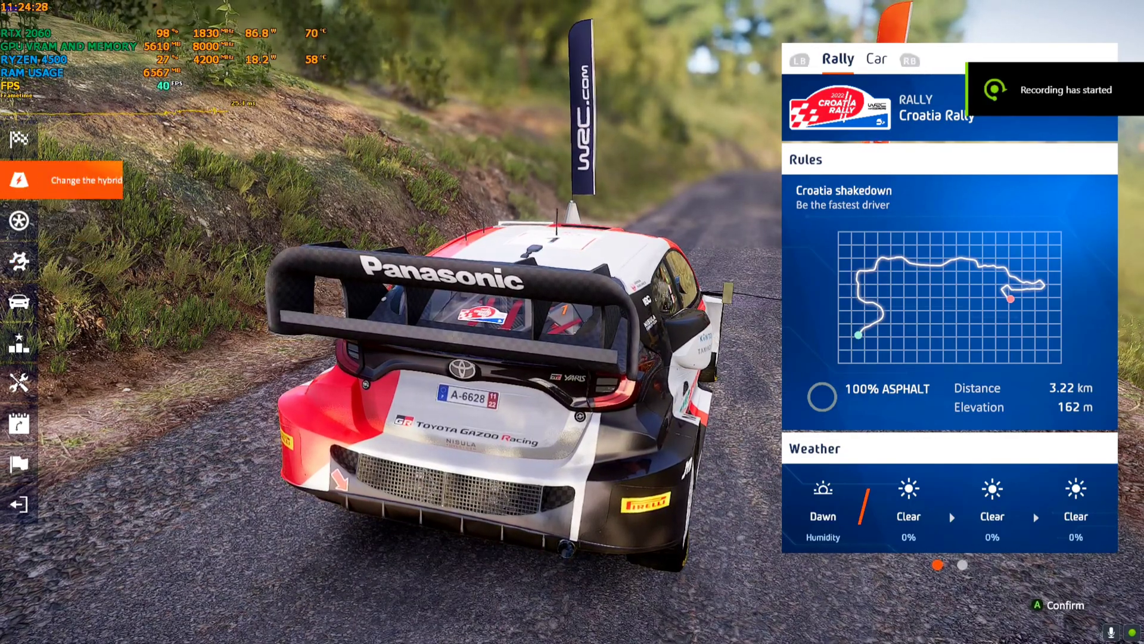
key(Up)
key(Down)
key(Down)
key(Down)
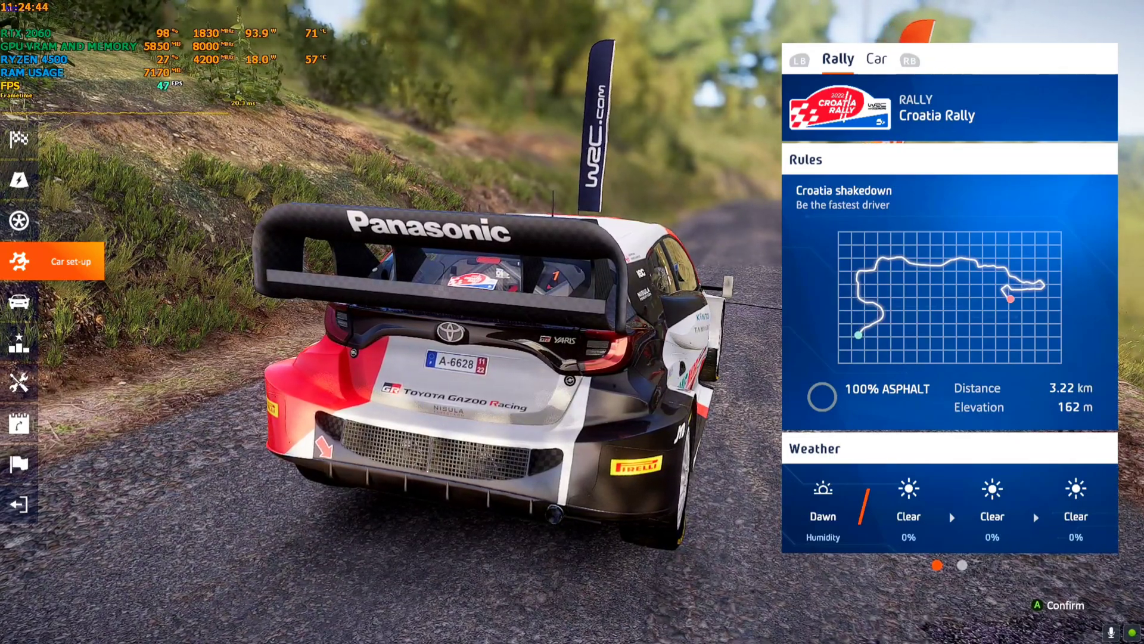
key(Down)
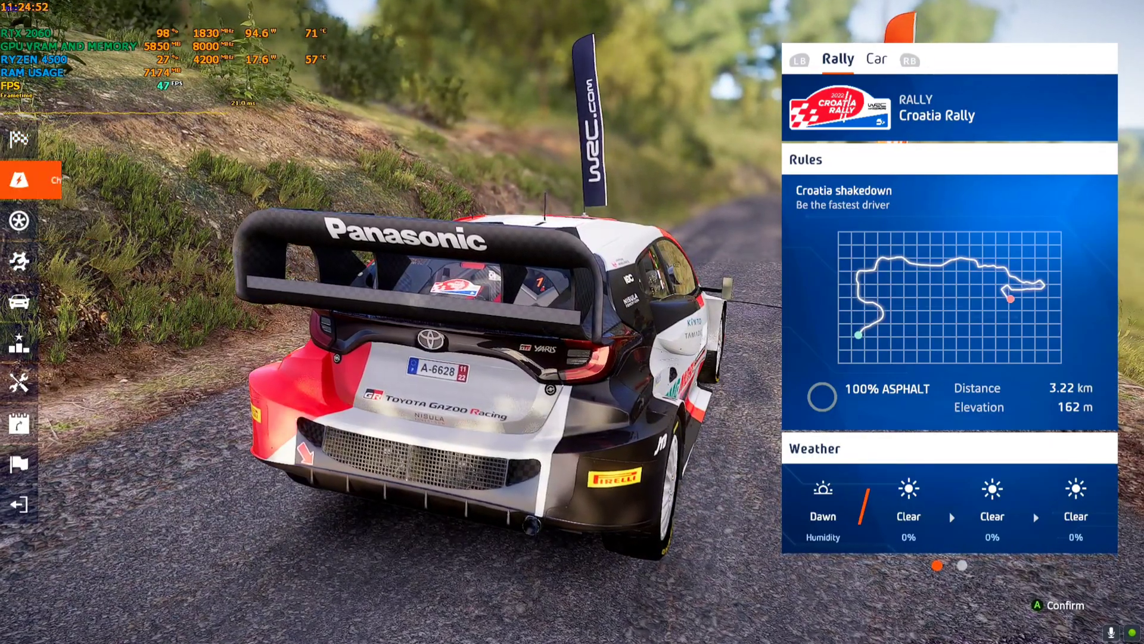
key(Return)
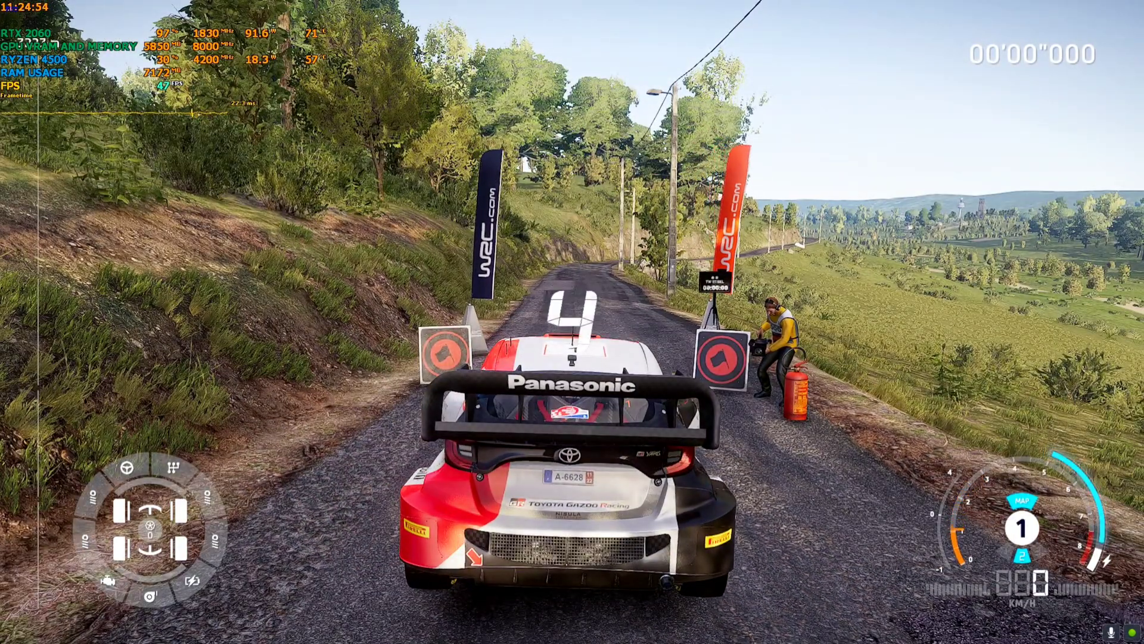
key(Up)
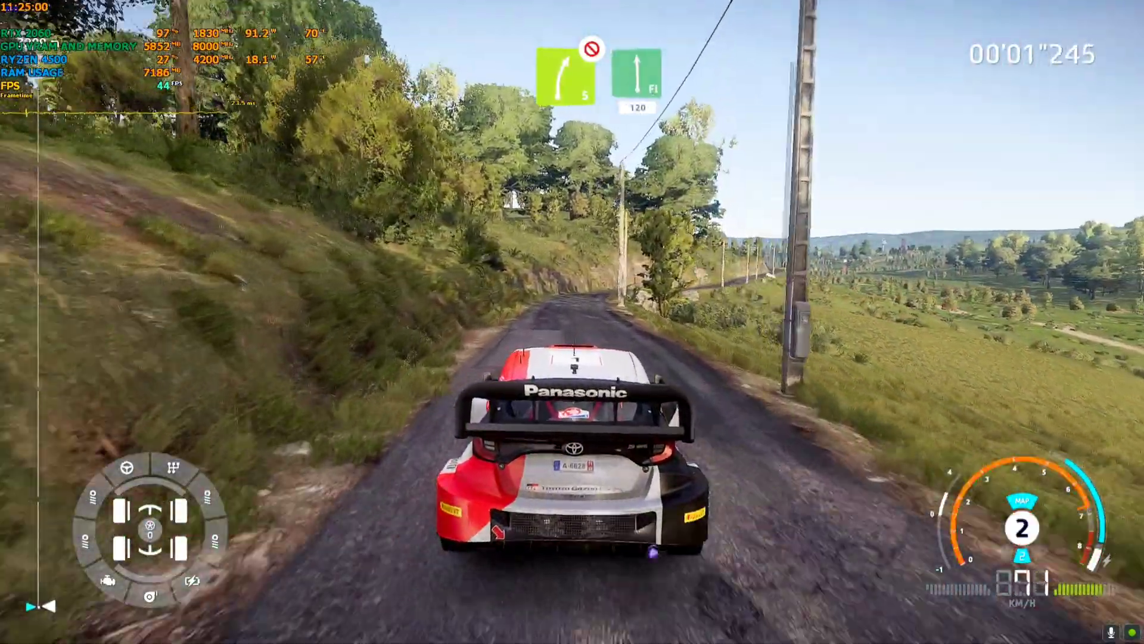
key(Escape)
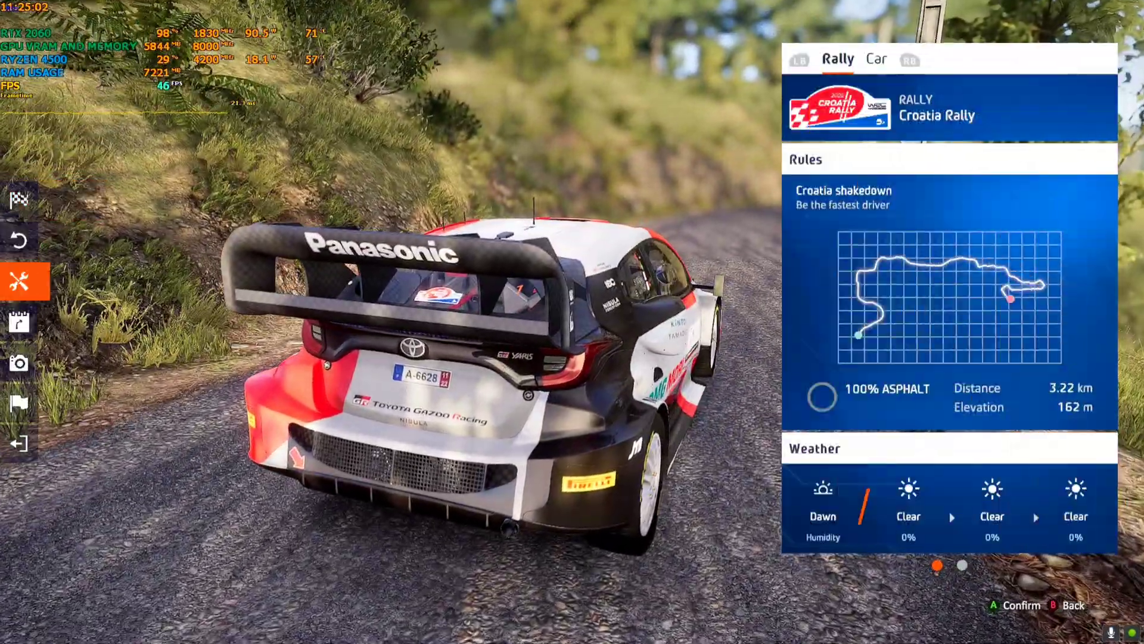
key(Down)
key(Down)
key(Down)
key(Up)
key(Up)
key(Return)
key(Return)
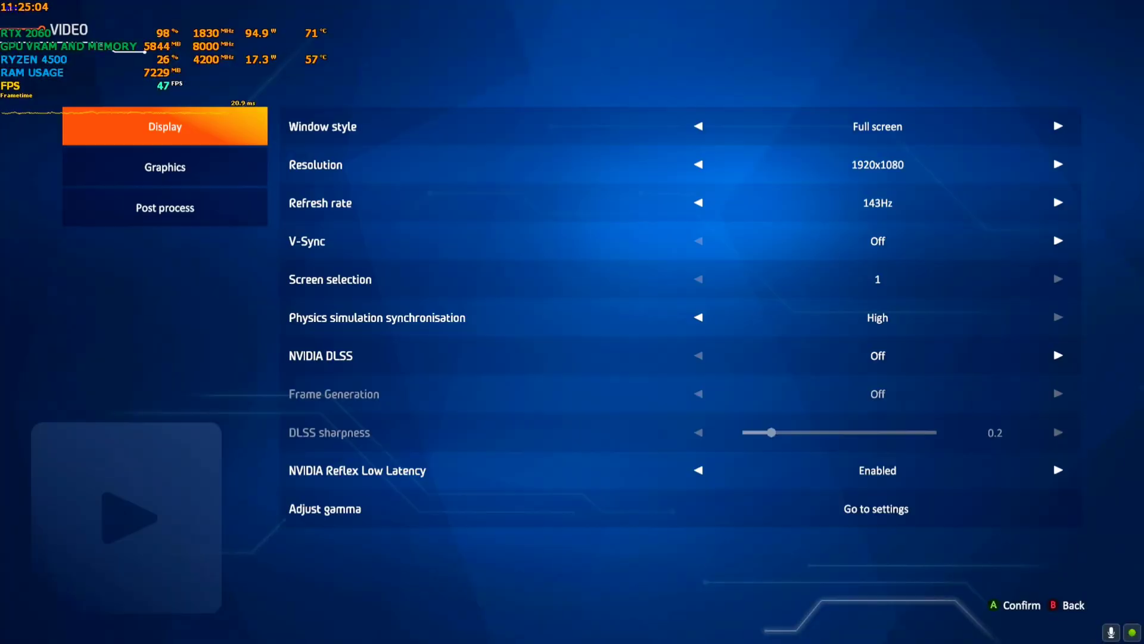
key(Down)
key(Up)
key(Return)
key(Down)
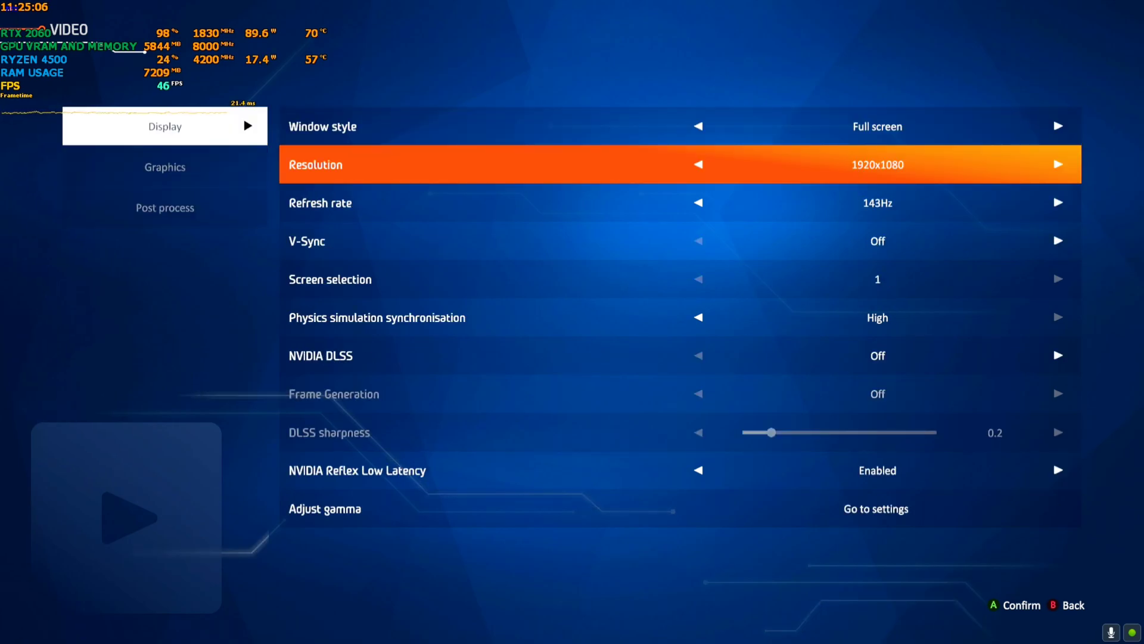
key(Down)
key(Down)
key(Down)
key(Up)
key(Up)
key(Up)
key(Up)
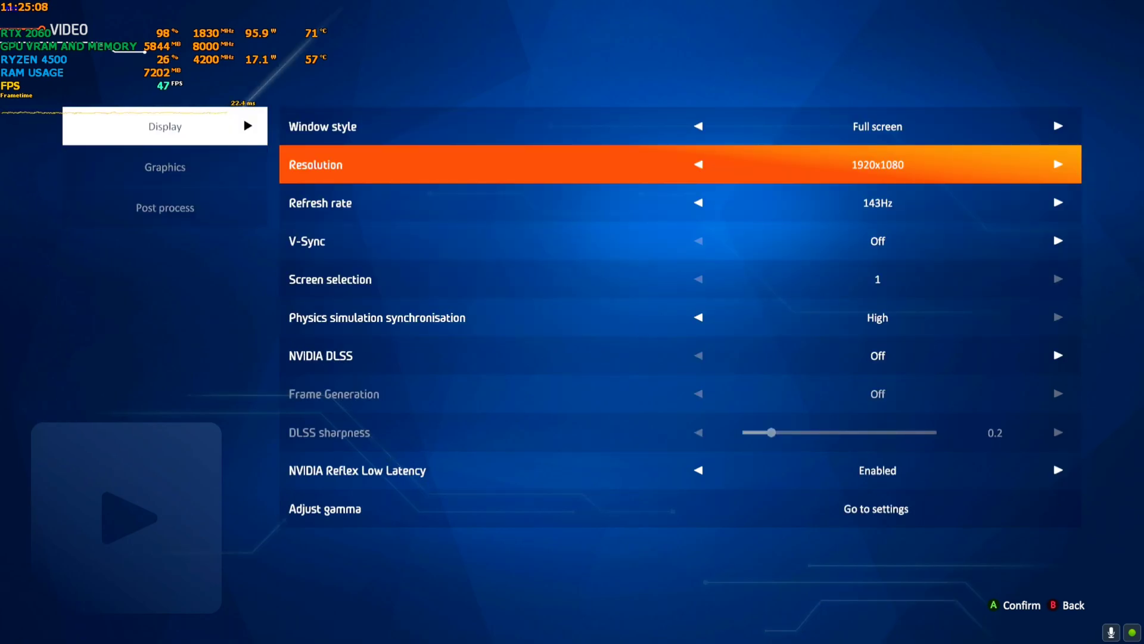
key(Escape)
key(Down)
key(Return)
key(Down)
key(Down)
key(Down)
key(Down)
key(Down)
key(Down)
key(Down)
key(Up)
key(Up)
key(Up)
key(Up)
key(Up)
key(Up)
key(Up)
key(Down)
key(Down)
key(Down)
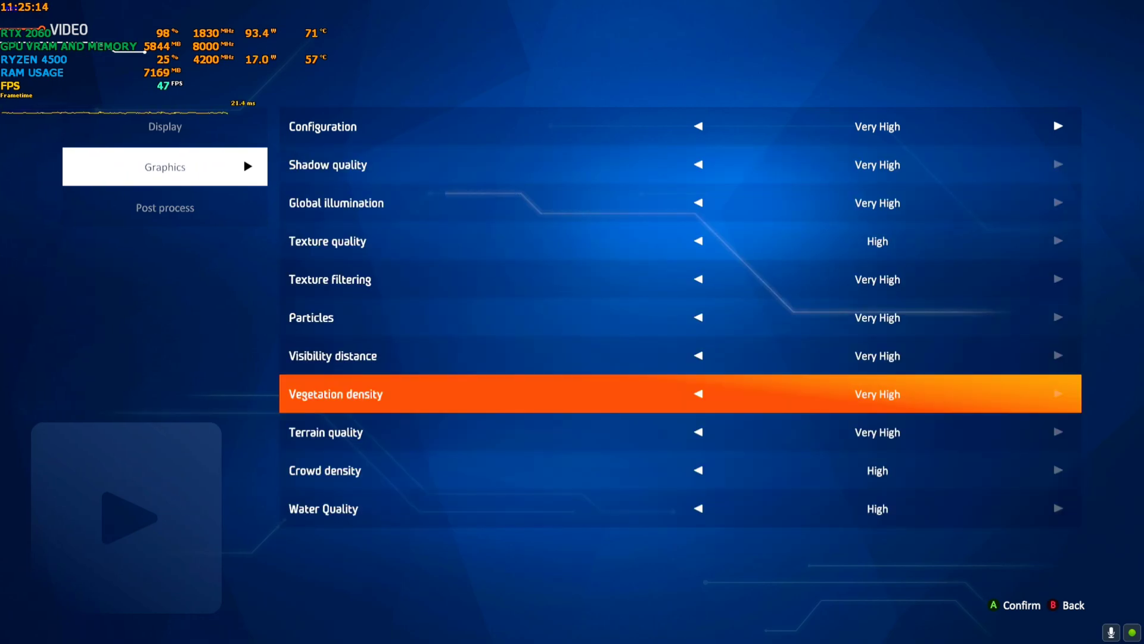
key(Up)
key(Up)
key(Up)
key(Down)
key(Down)
key(Down)
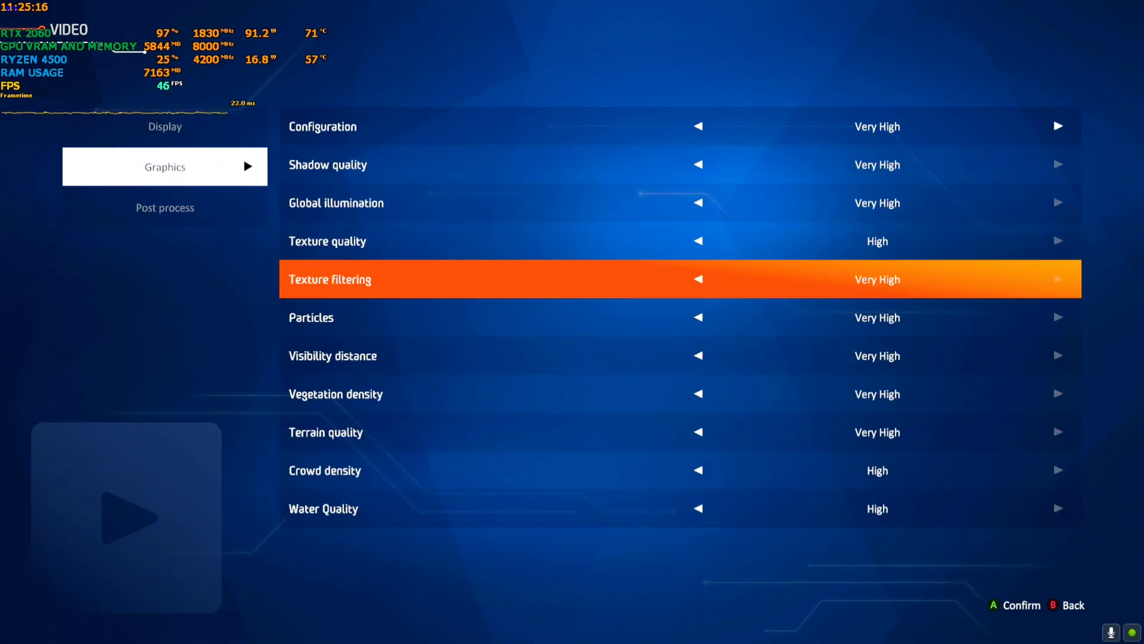
key(Up)
key(Up)
Resume the shakedown run, drive on, then pause and Alt+Tab to the desktop.
key(Escape)
key(Escape)
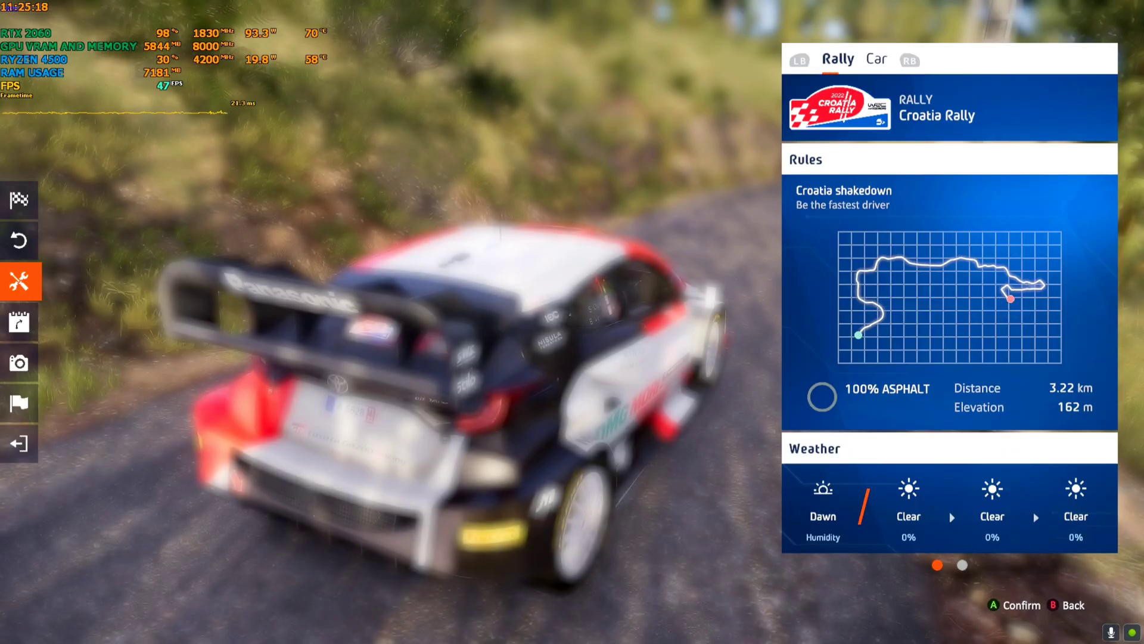
key(Escape)
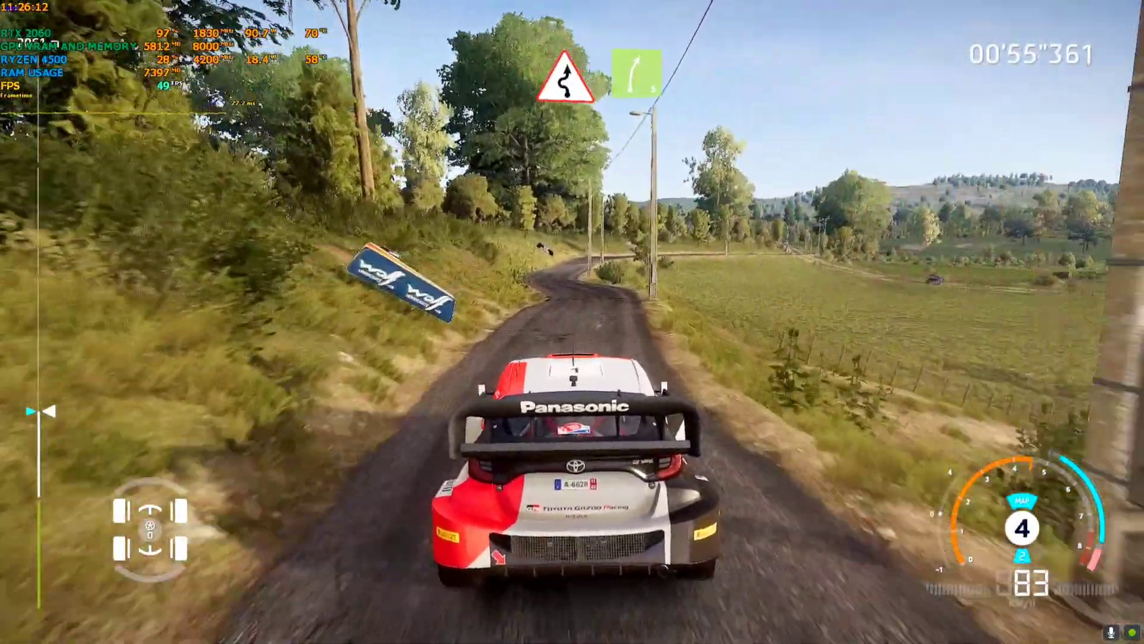
key(Escape)
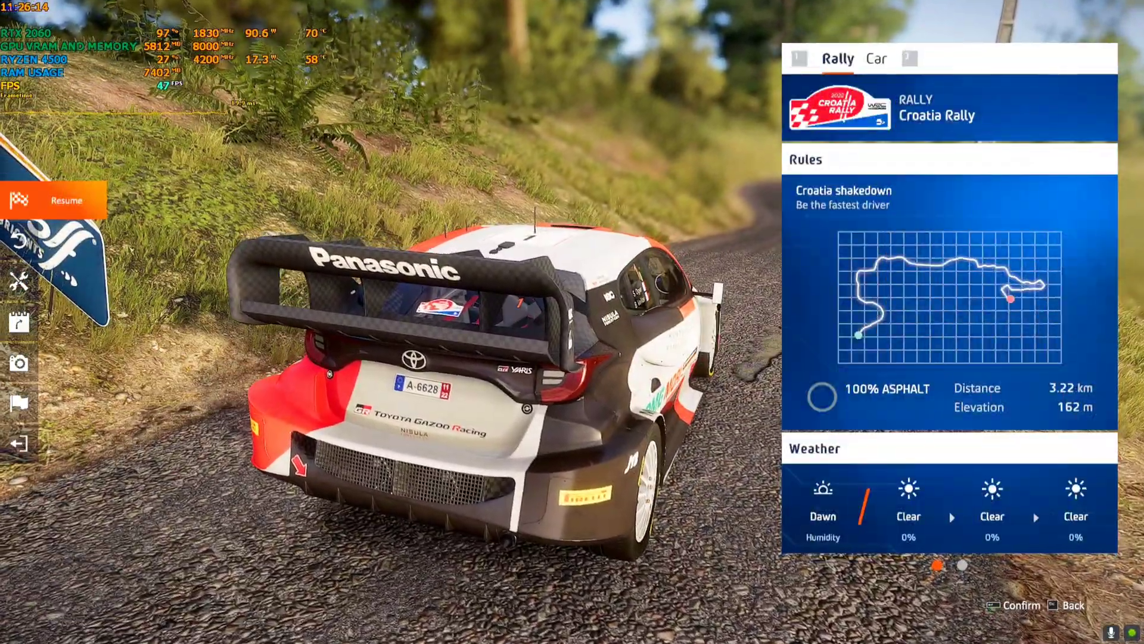
key(alt+Tab)
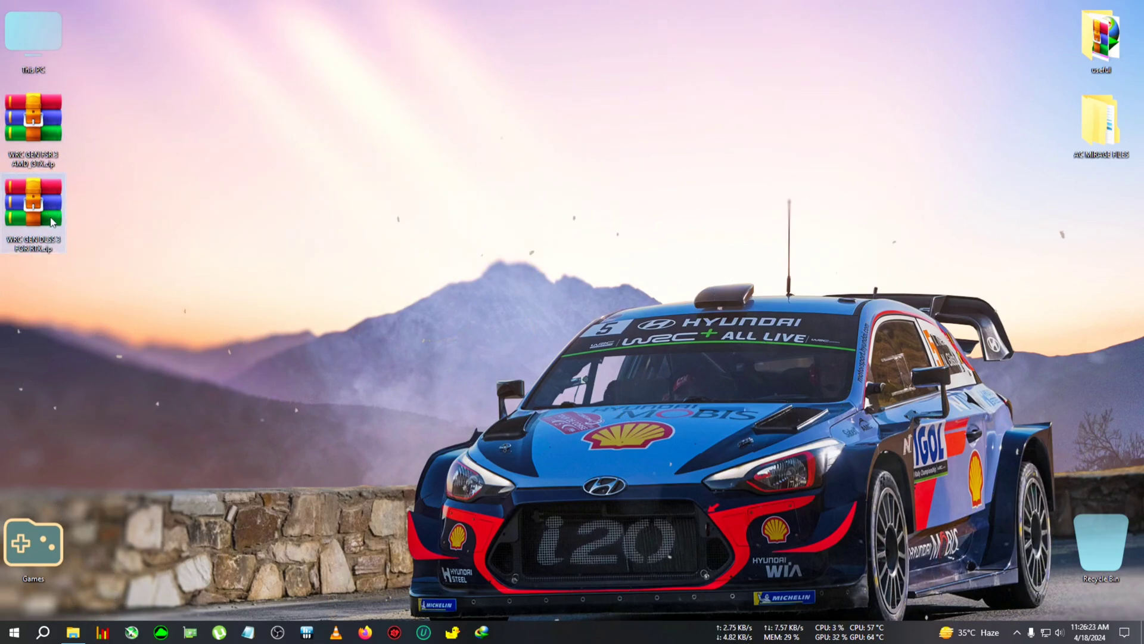
Extract the WRC GEN DLSS 3 FOR RTX archive into its own folder on the desktop's top row.
drag(55, 219, 149, 95)
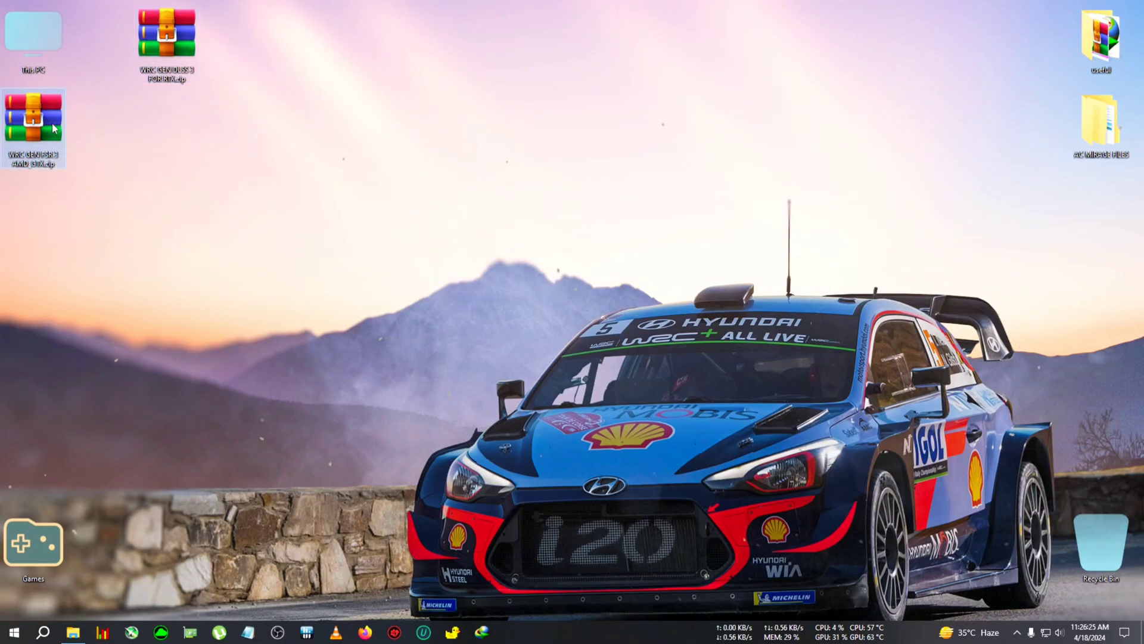
drag(35, 156, 39, 224)
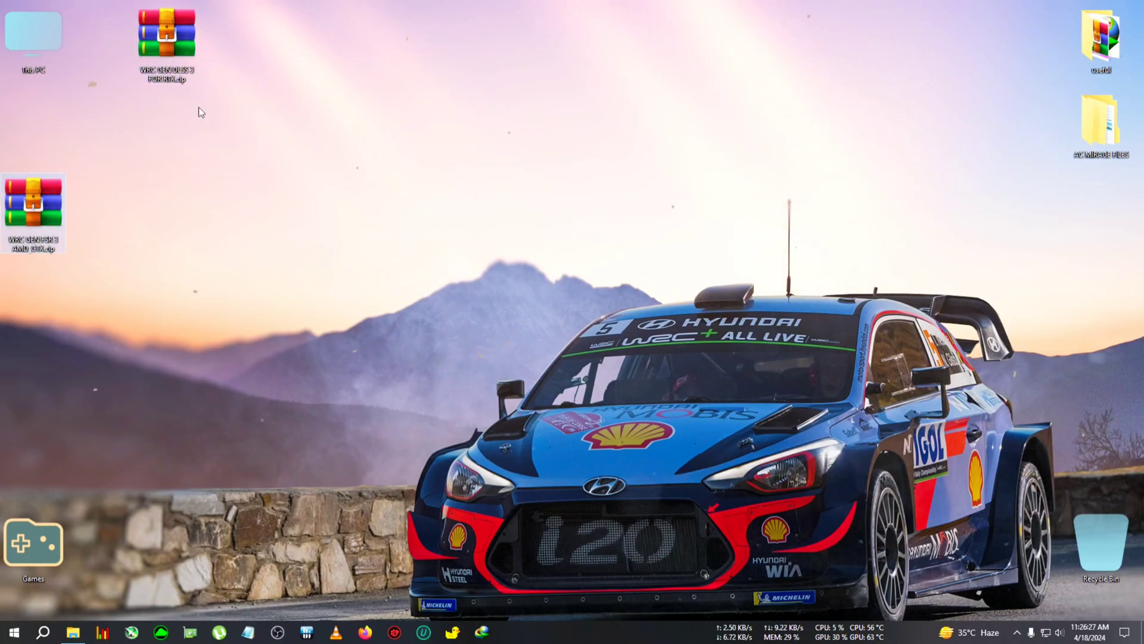
right_click(173, 55)
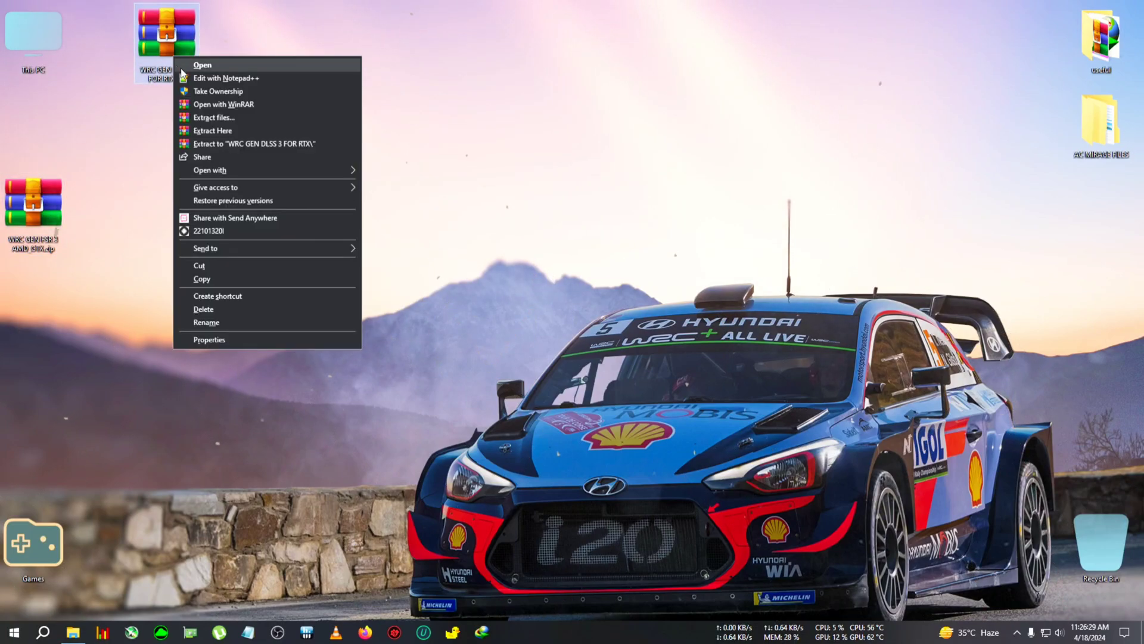
click(231, 144)
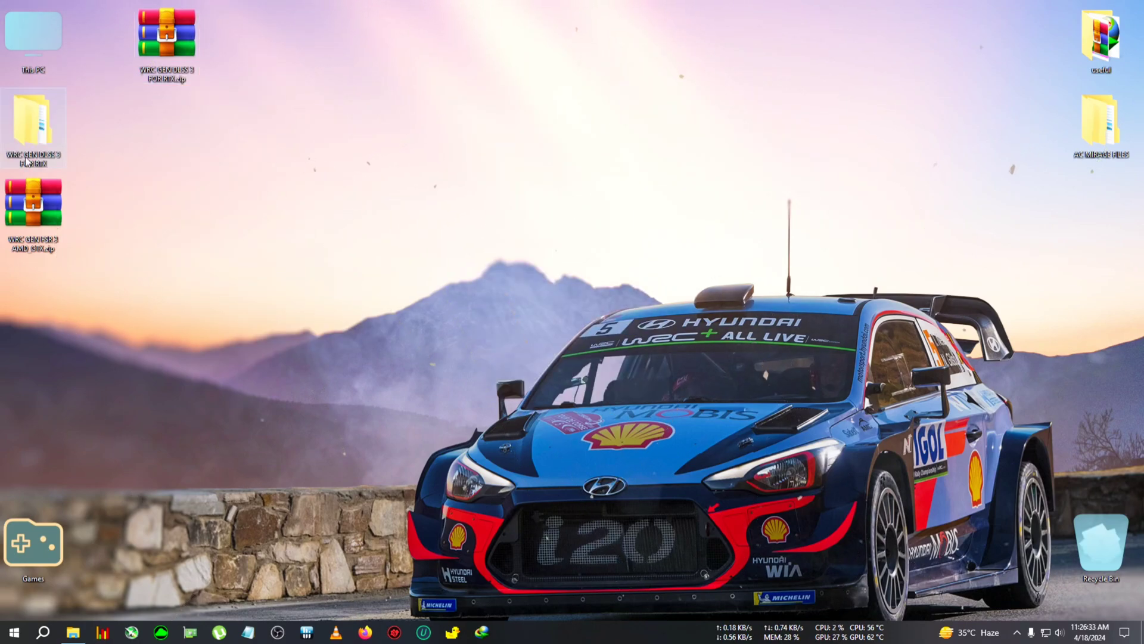
drag(33, 121, 353, 125)
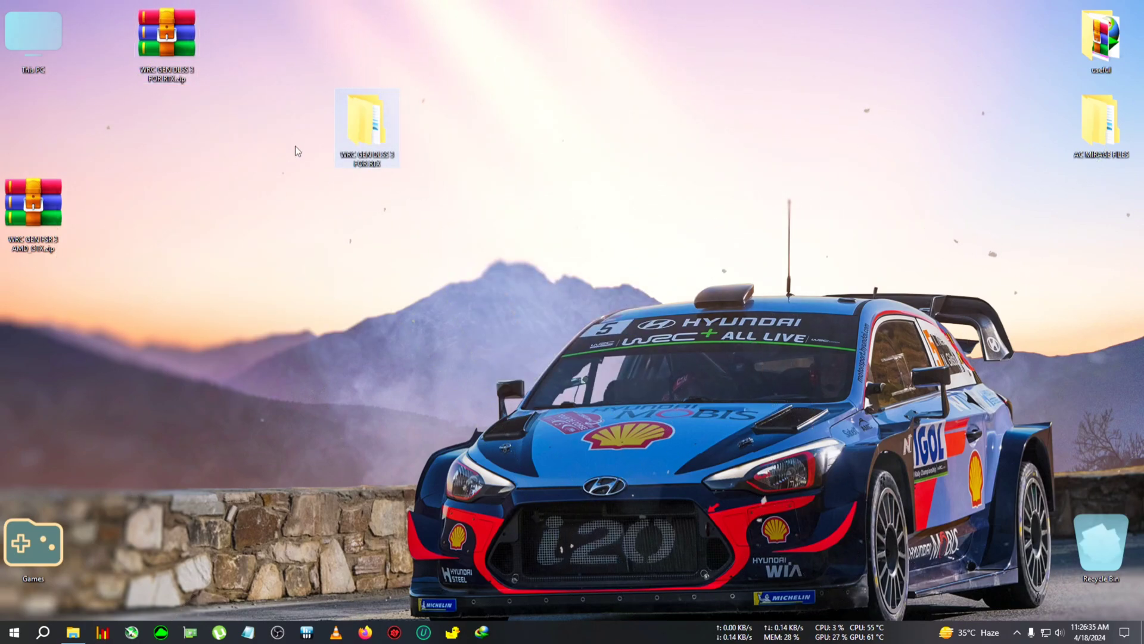
drag(362, 125, 361, 40)
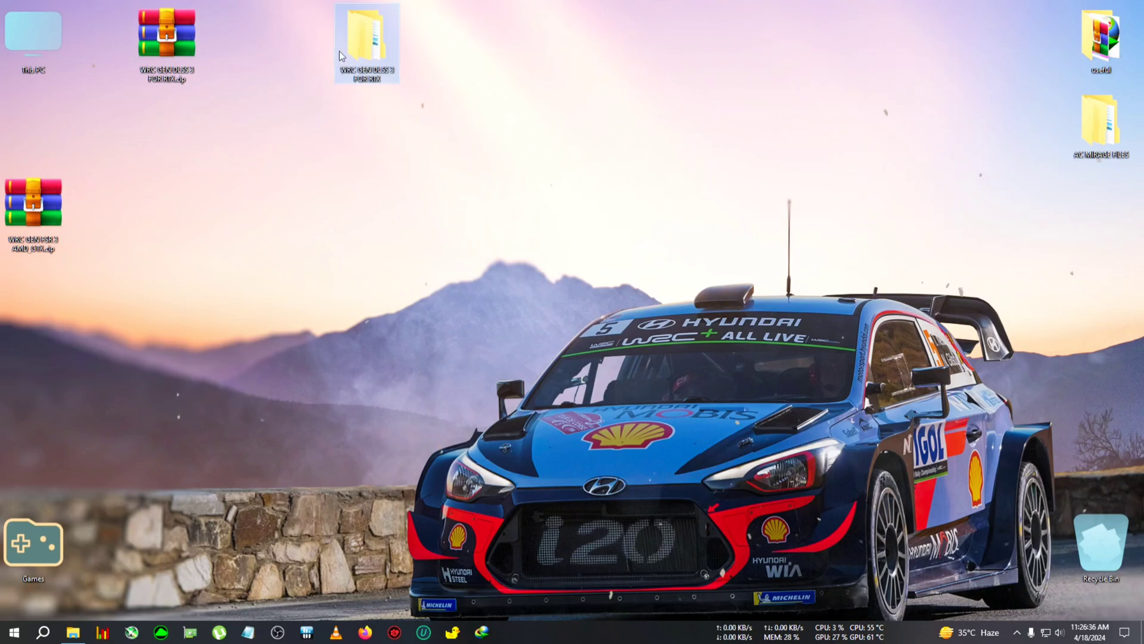
Open the extracted folder and copy all four mod files.
double_click(370, 62)
double_click(386, 10)
drag(386, 16, 680, 115)
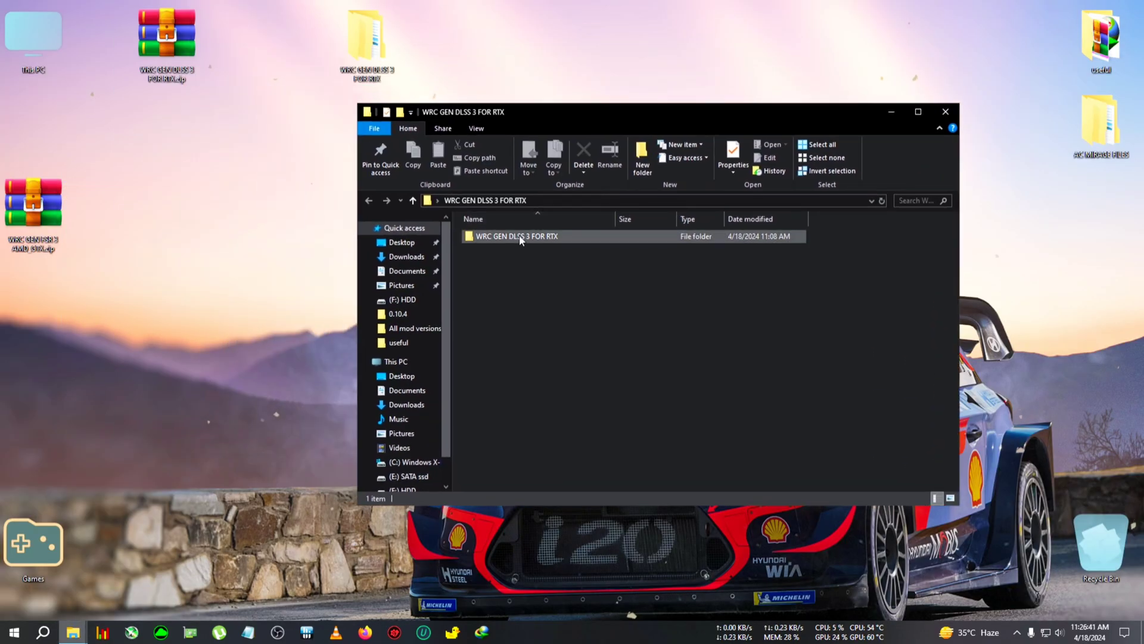
drag(658, 347, 512, 230)
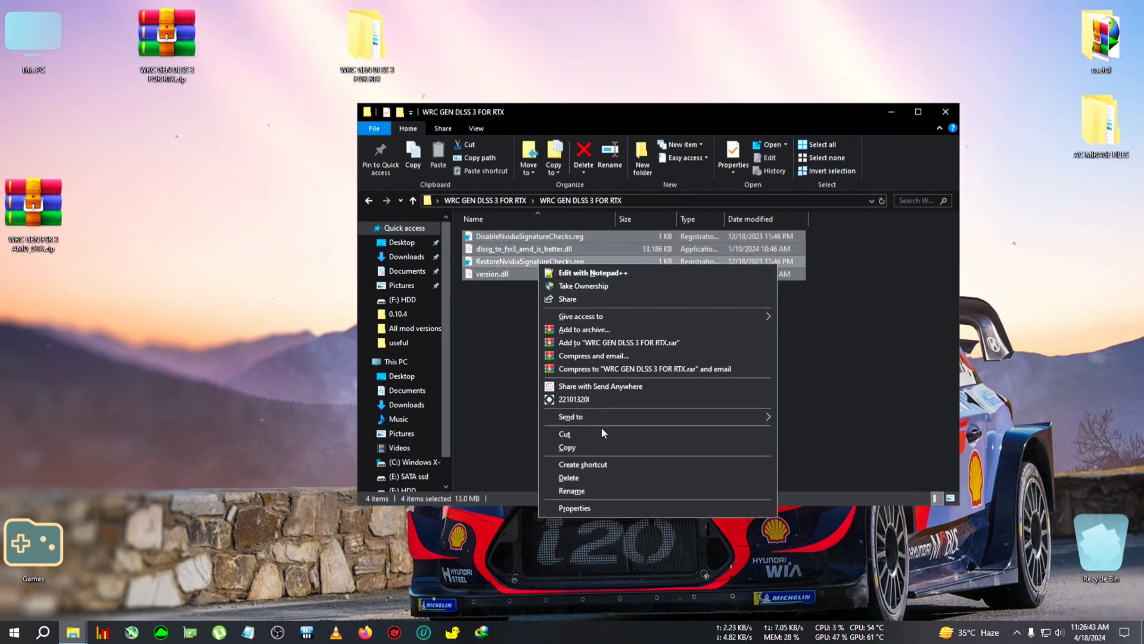
click(583, 448)
Open the WRC Generations install folder under F: > Games Setup.
click(945, 111)
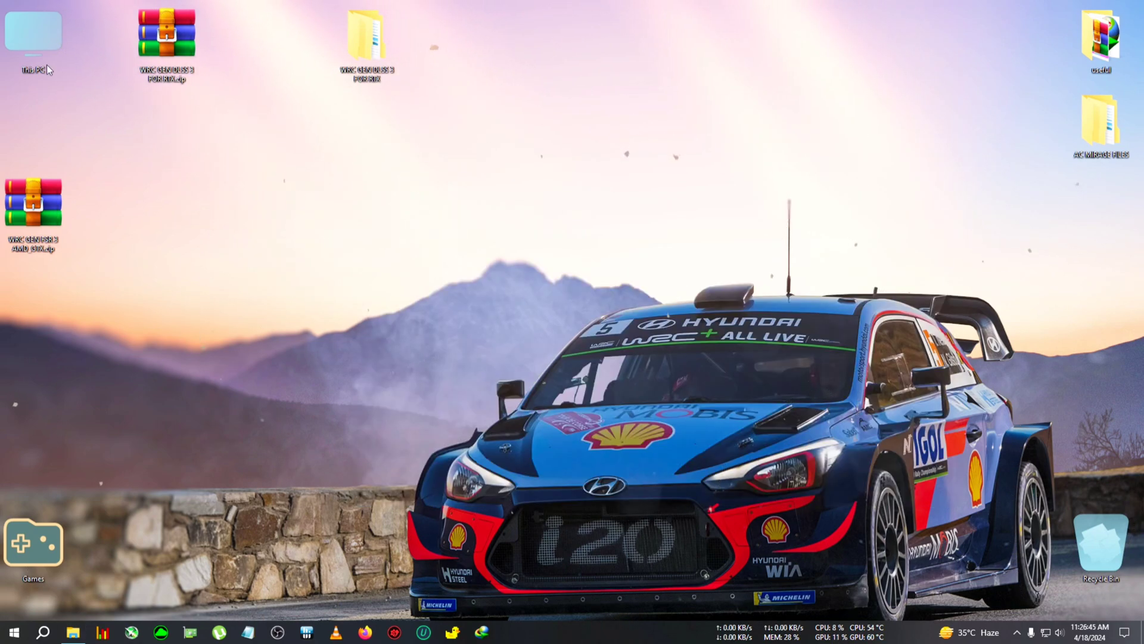
double_click(26, 48)
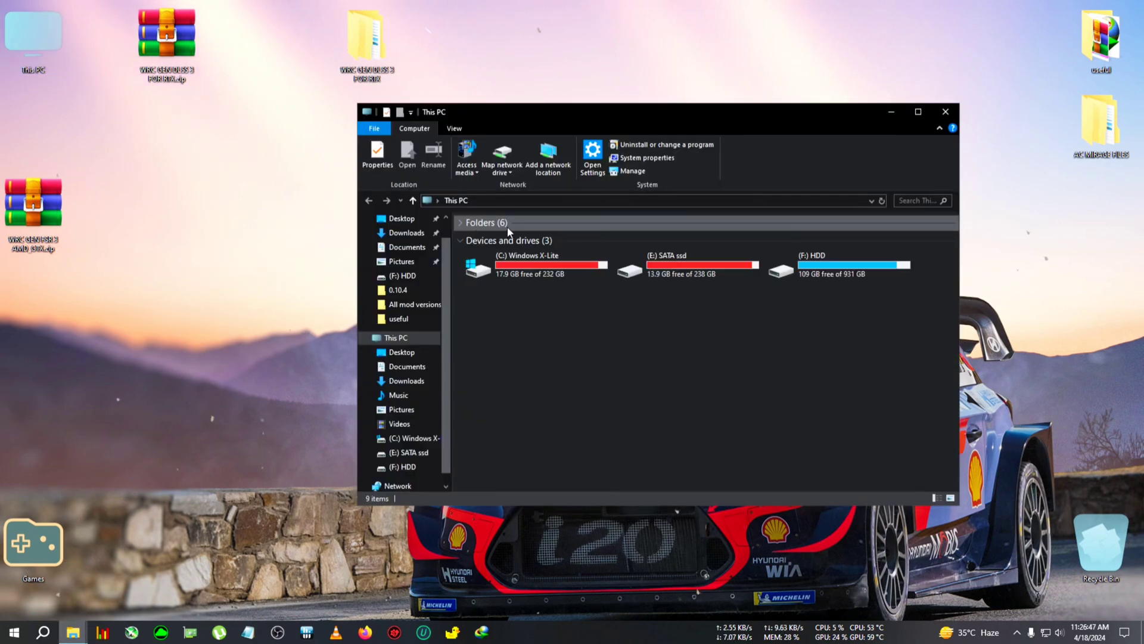
drag(668, 118, 530, 145)
double_click(697, 291)
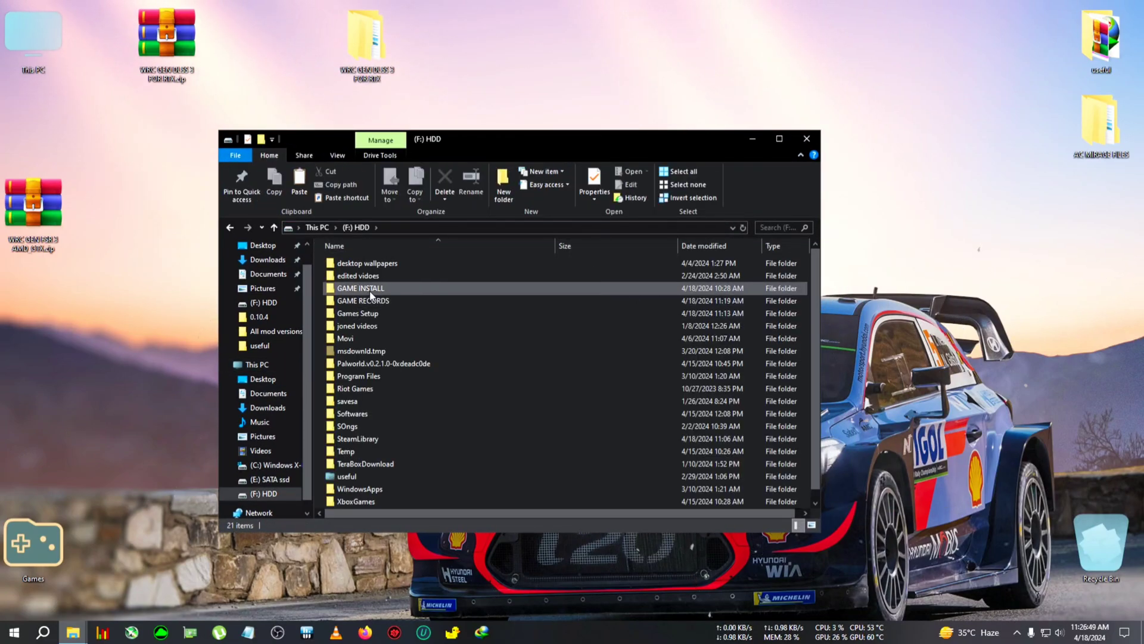
double_click(371, 310)
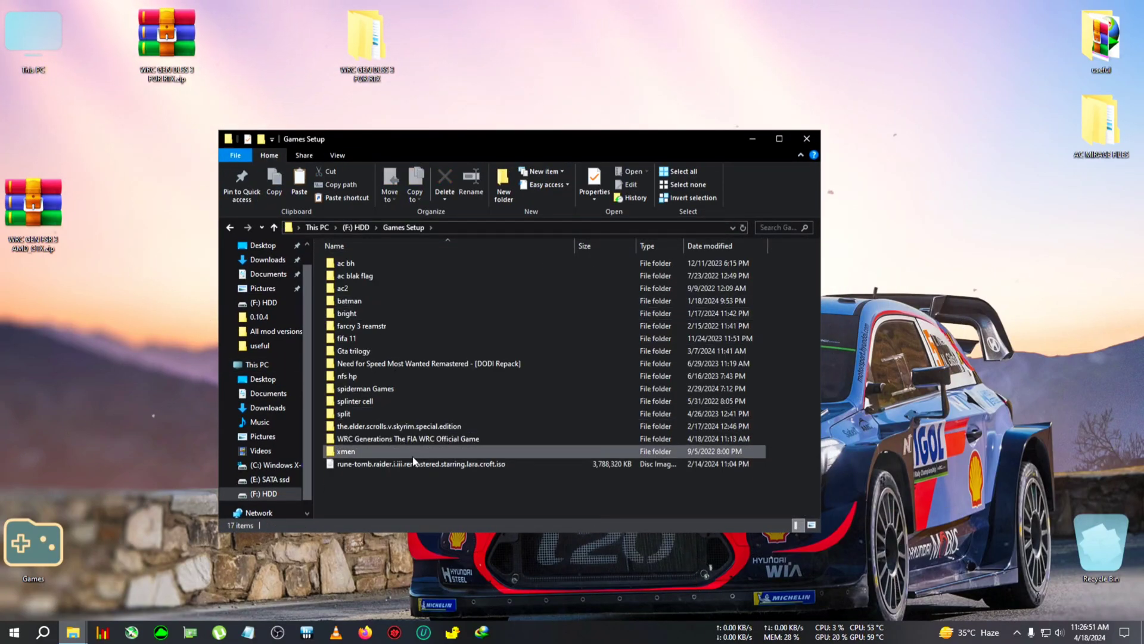
double_click(383, 439)
double_click(387, 264)
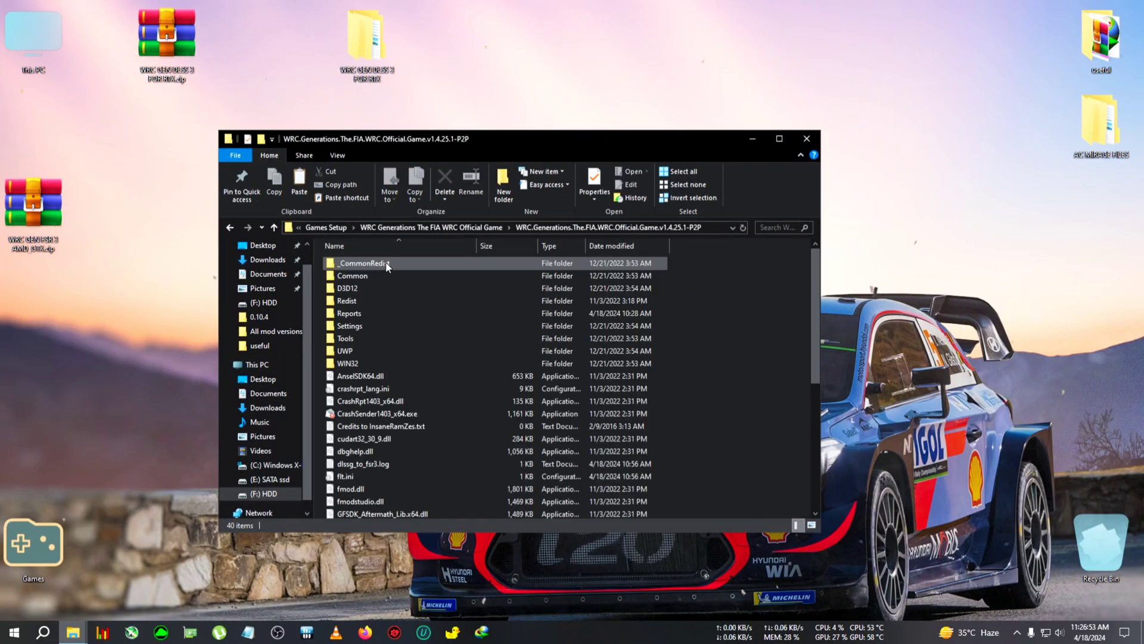
drag(820, 341, 966, 340)
scroll(526, 390, down, 6)
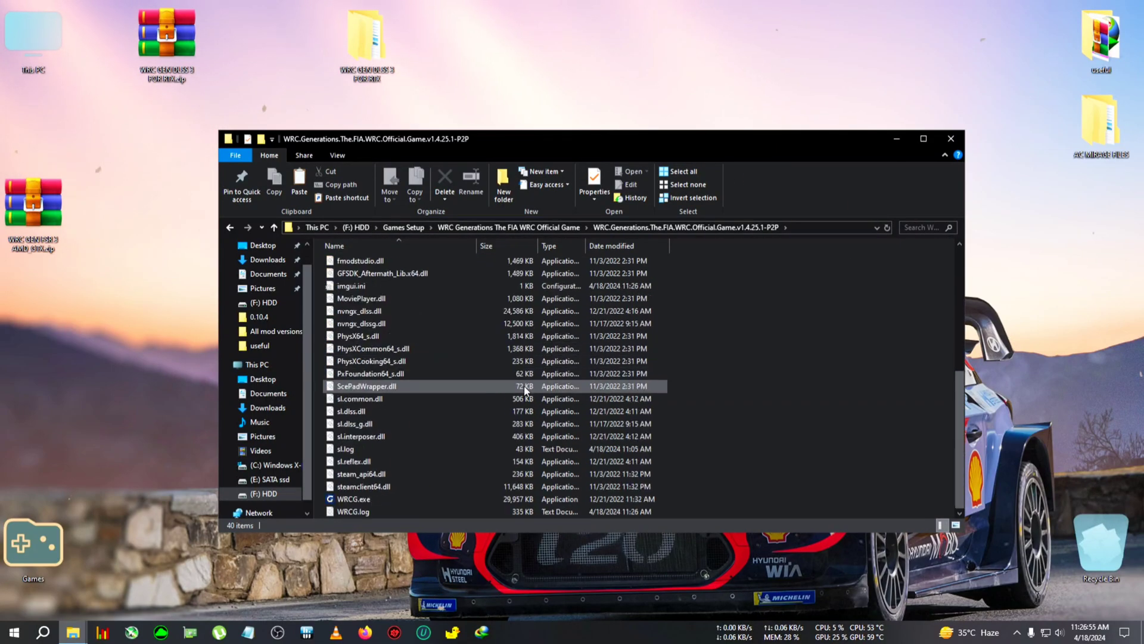
click(361, 501)
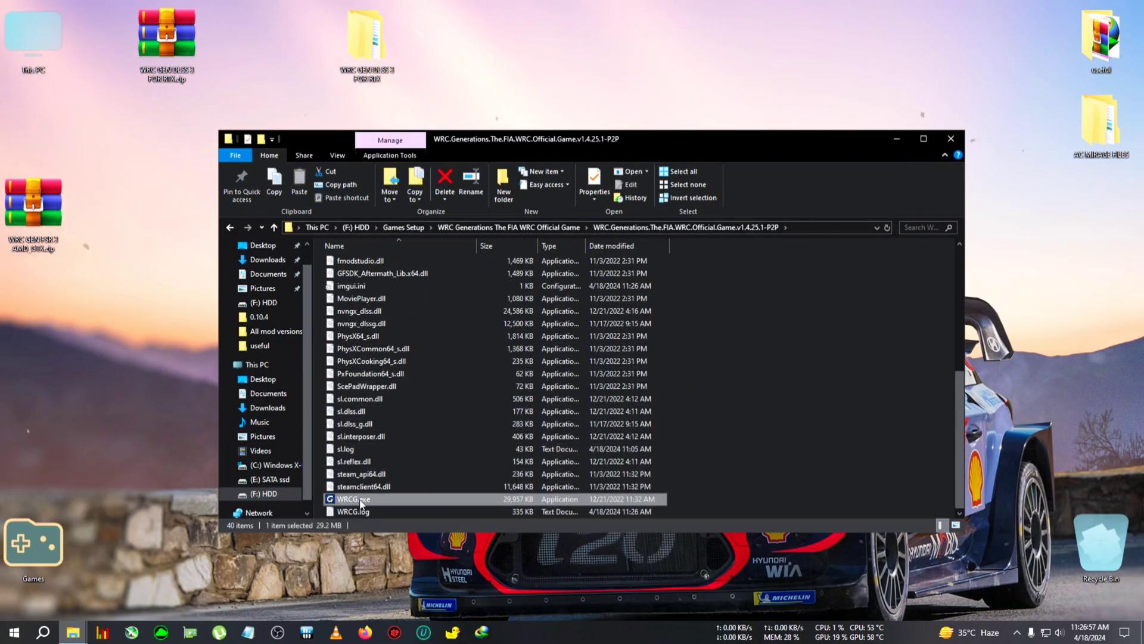
Paste the four DLSS 3 mod files into the game folder.
right_click(723, 317)
click(762, 394)
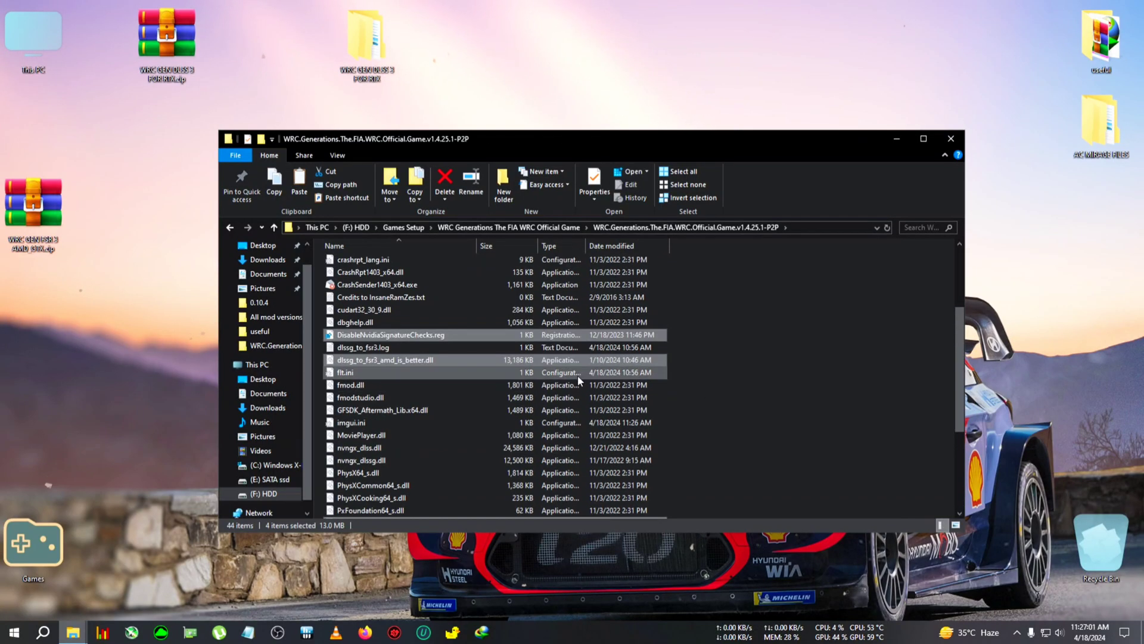
scroll(575, 375, up, 4)
scroll(562, 372, down, 8)
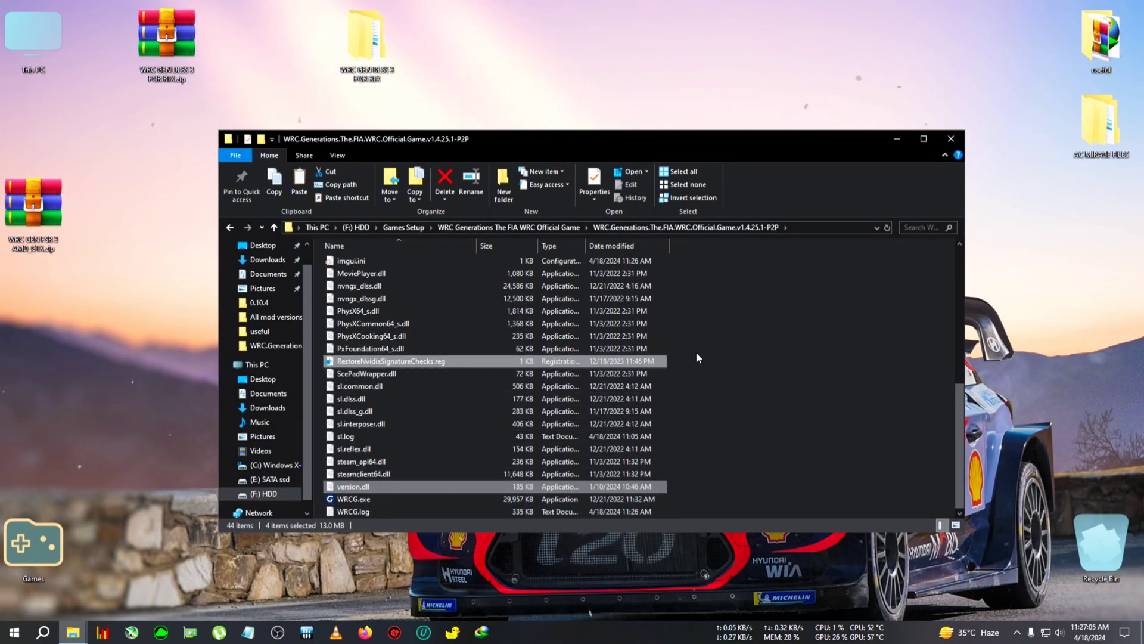
click(746, 370)
scroll(433, 364, up, 3)
scroll(422, 368, up, 2)
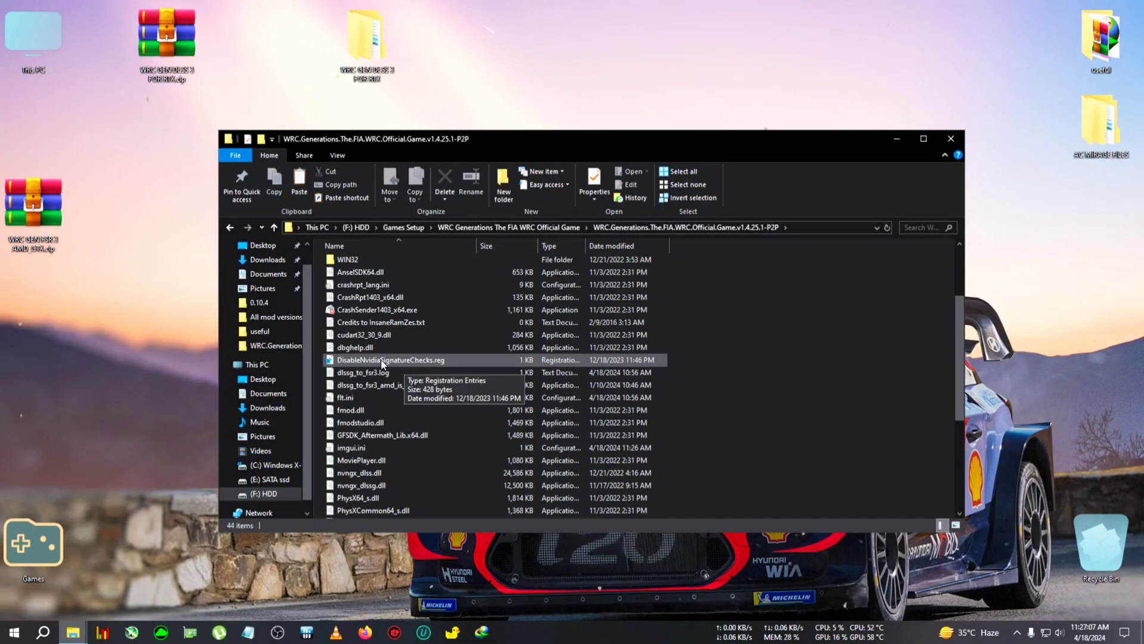
Merge DisableNvidiaSignatureChecks.reg into the registry and launch WRCG.exe.
click(406, 360)
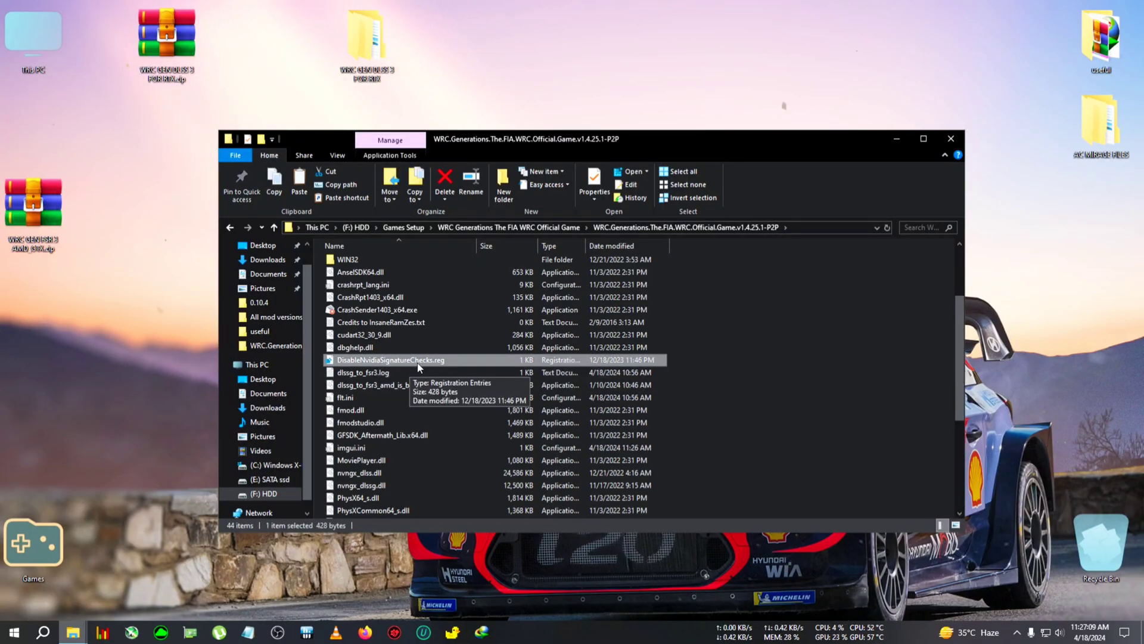
double_click(406, 361)
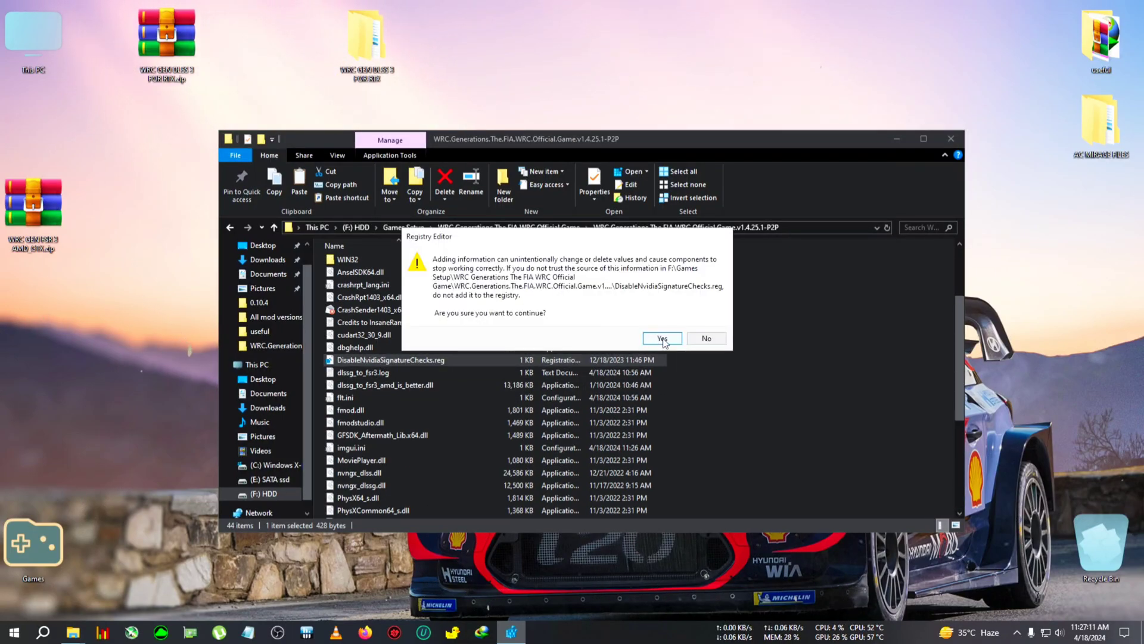
click(662, 340)
click(705, 328)
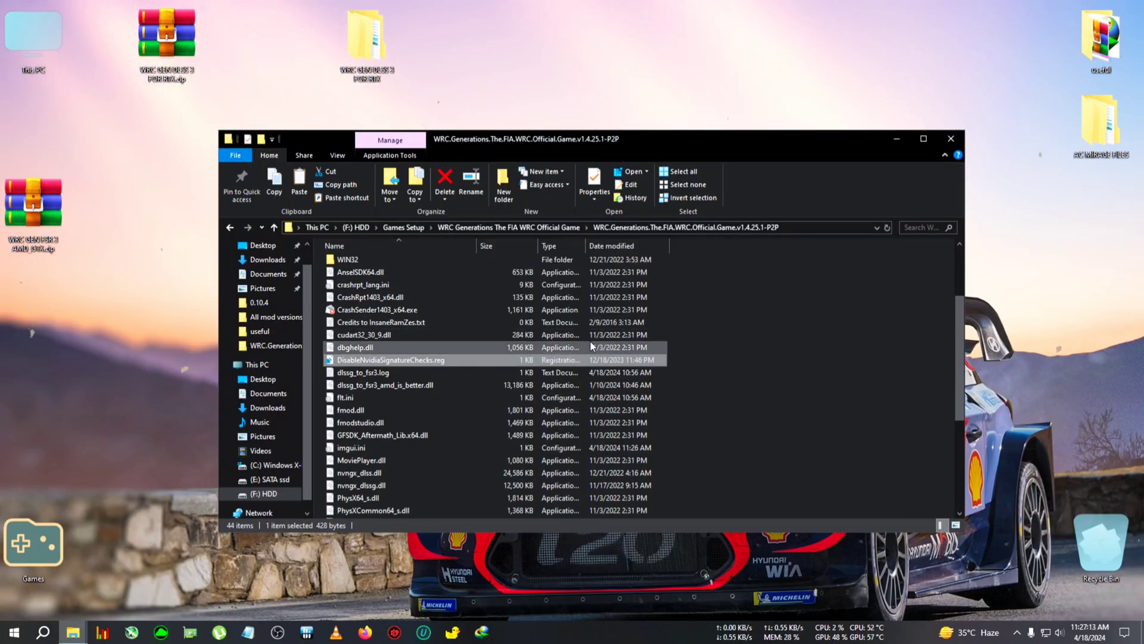
scroll(678, 361, down, 2)
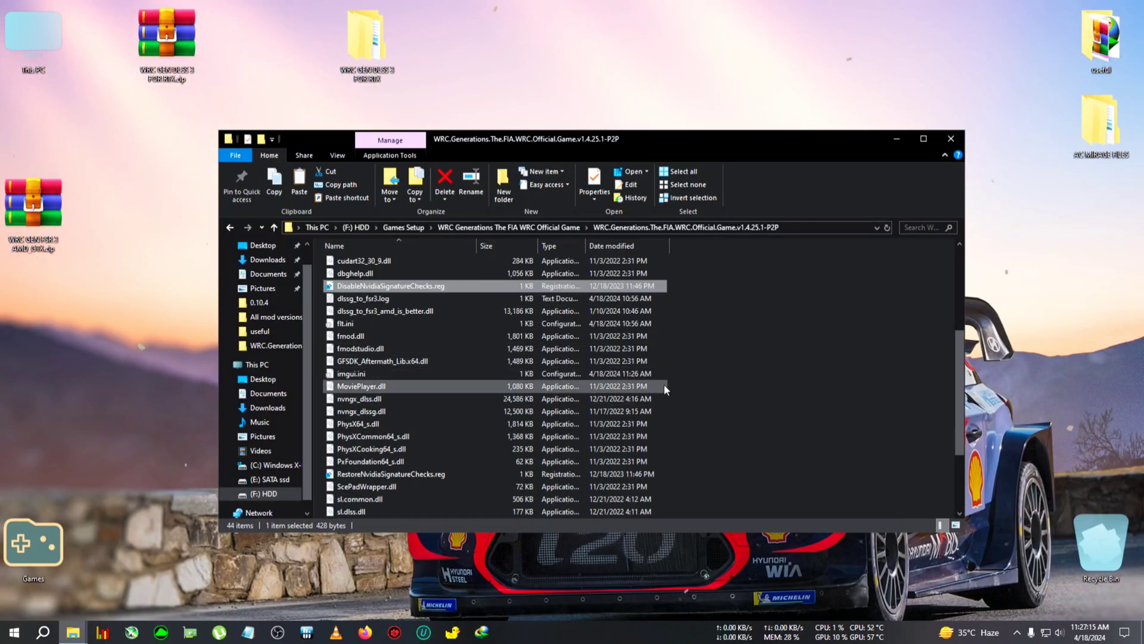
scroll(471, 298, down, 1)
scroll(457, 333, down, 2)
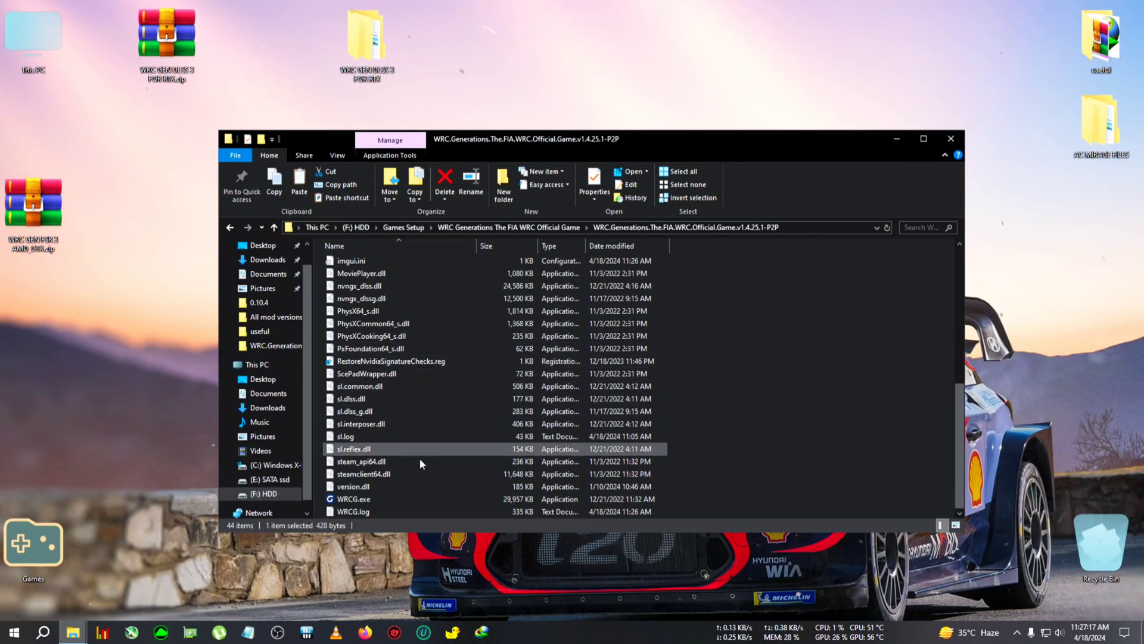
click(374, 498)
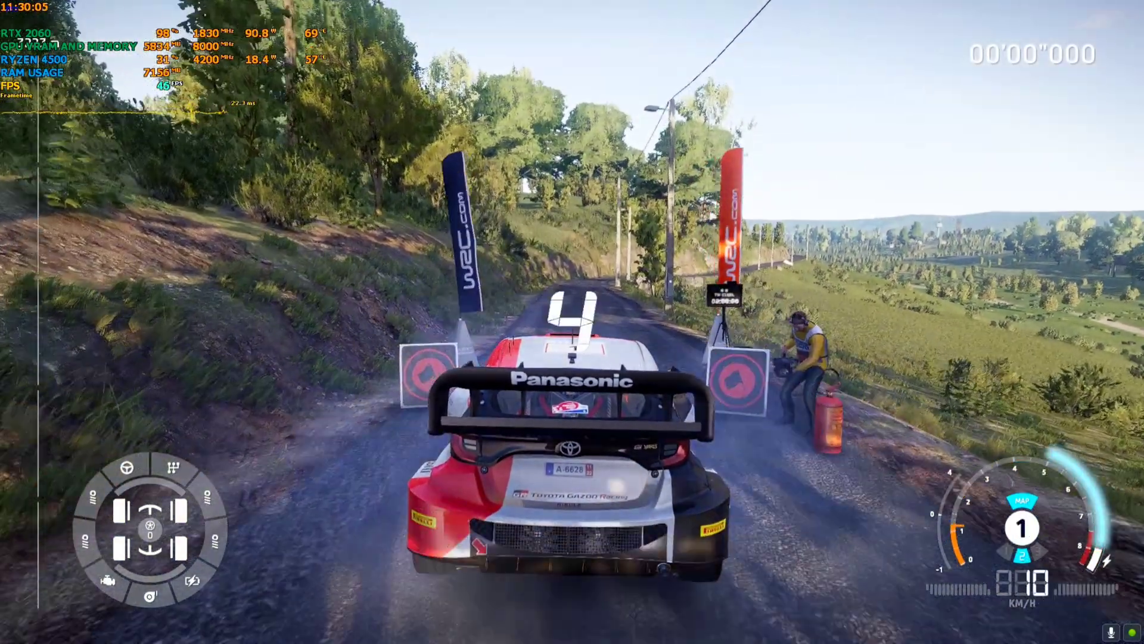
Drive the Croatia shakedown's first bends with W/A/S/D, then pause with Esc.
key(w)
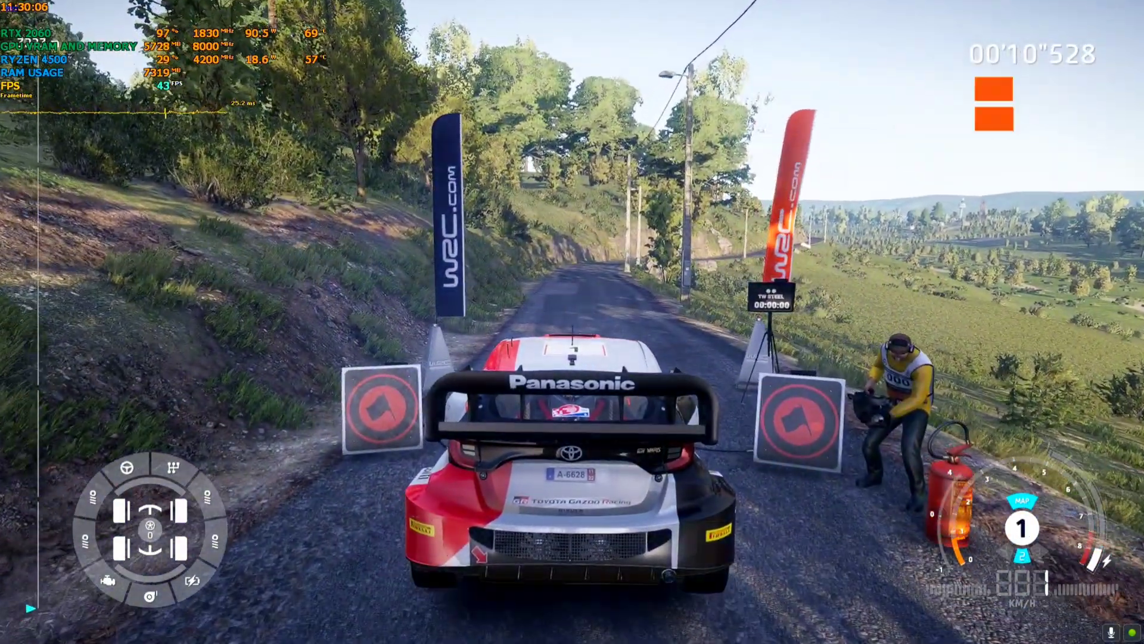
key(w)
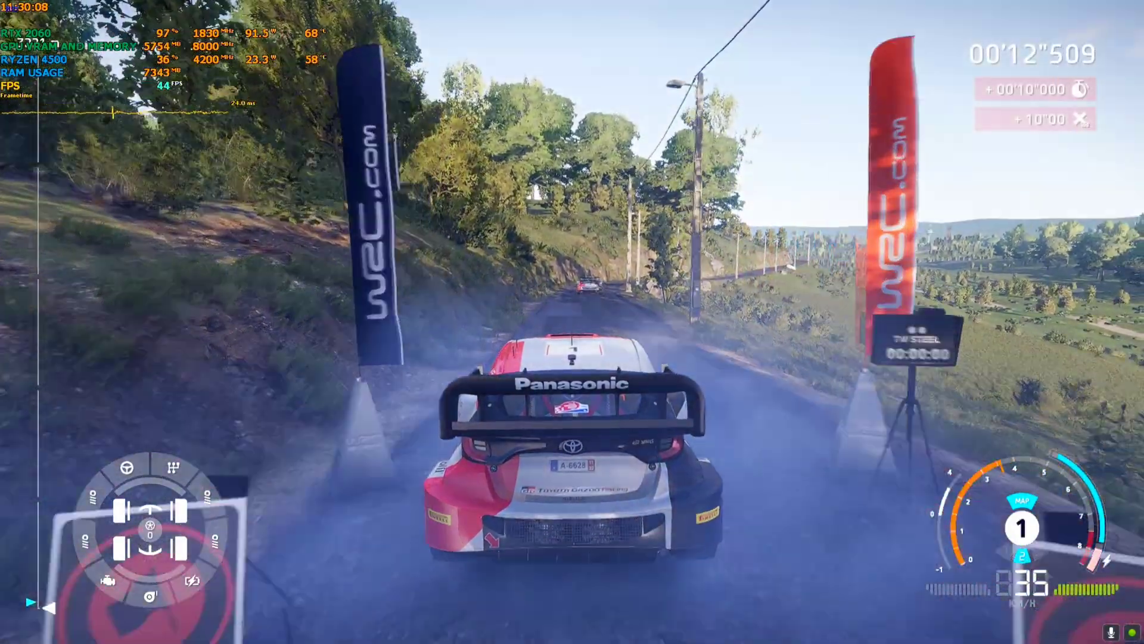
key(w)
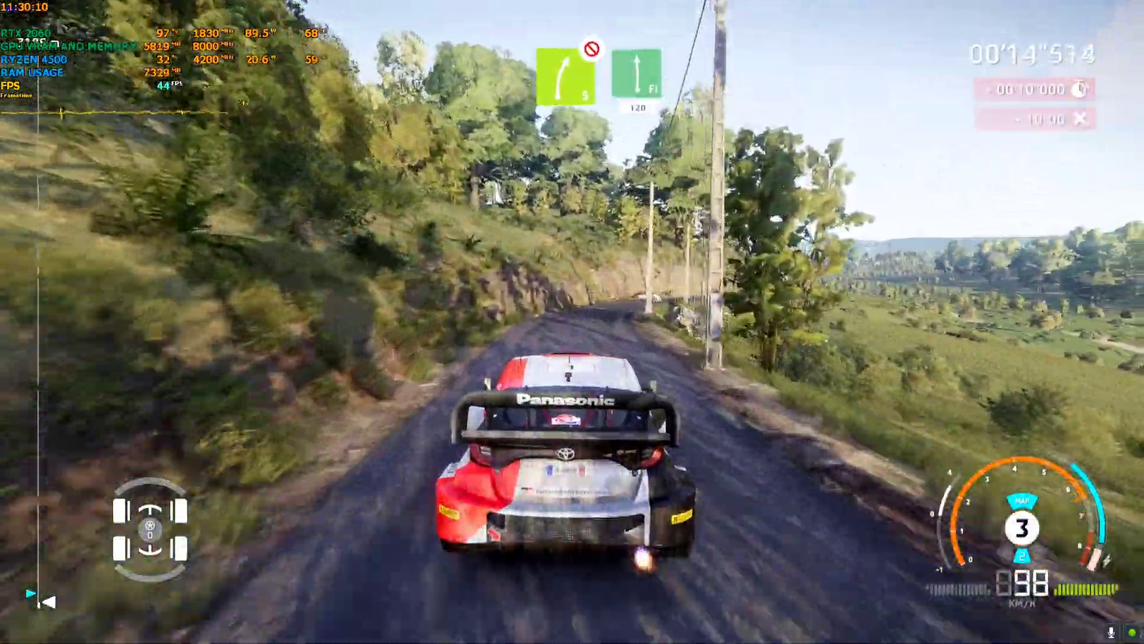
key(d)
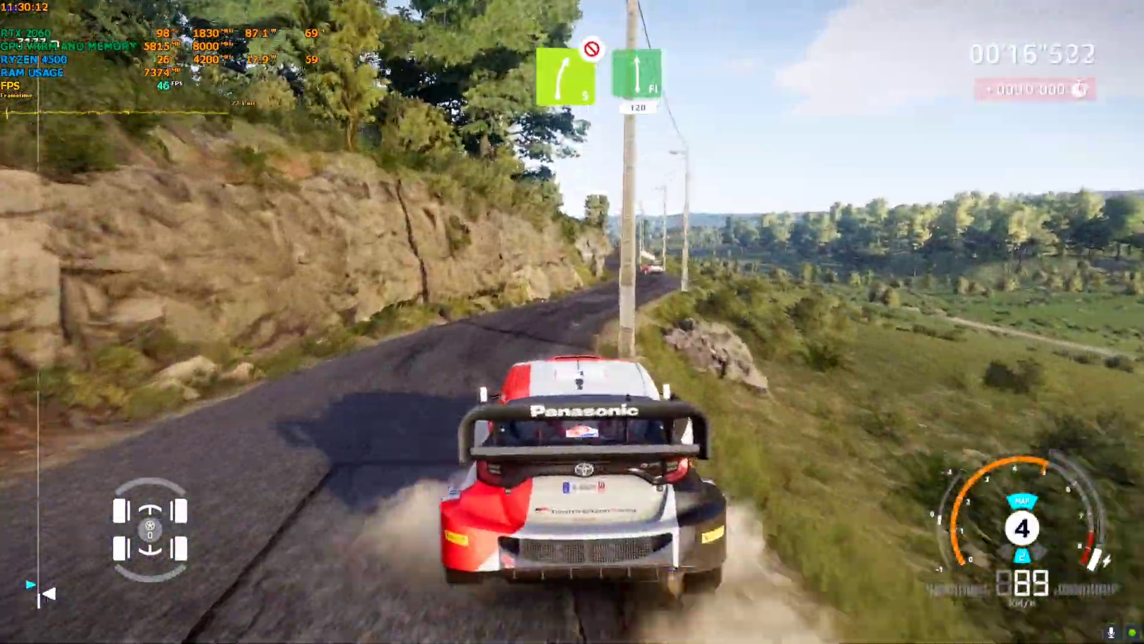
key(a)
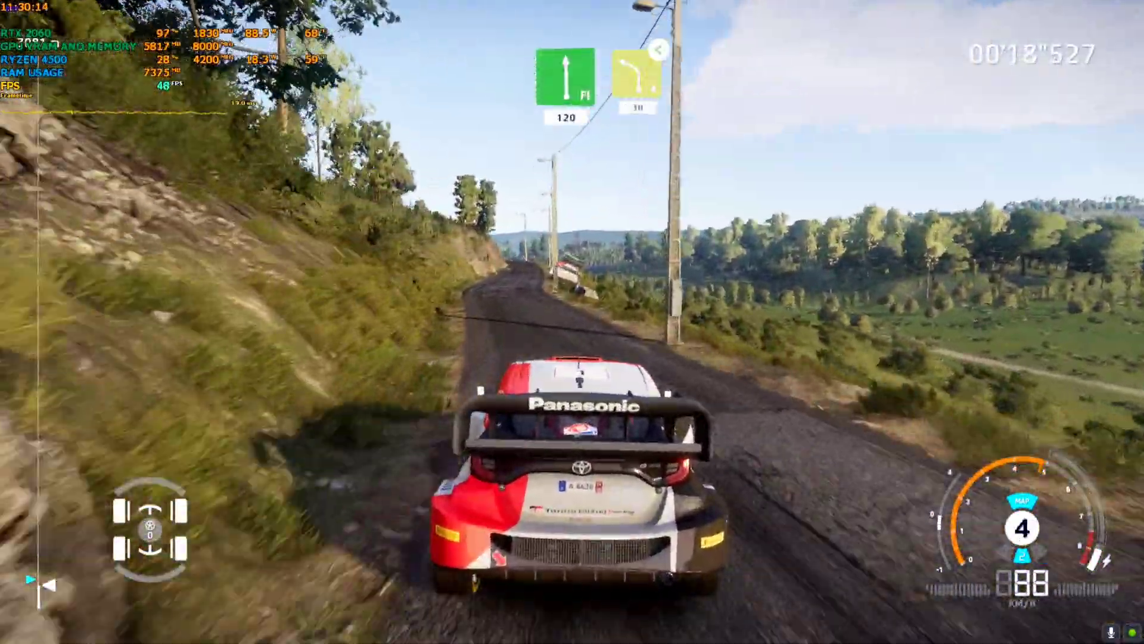
key(w)
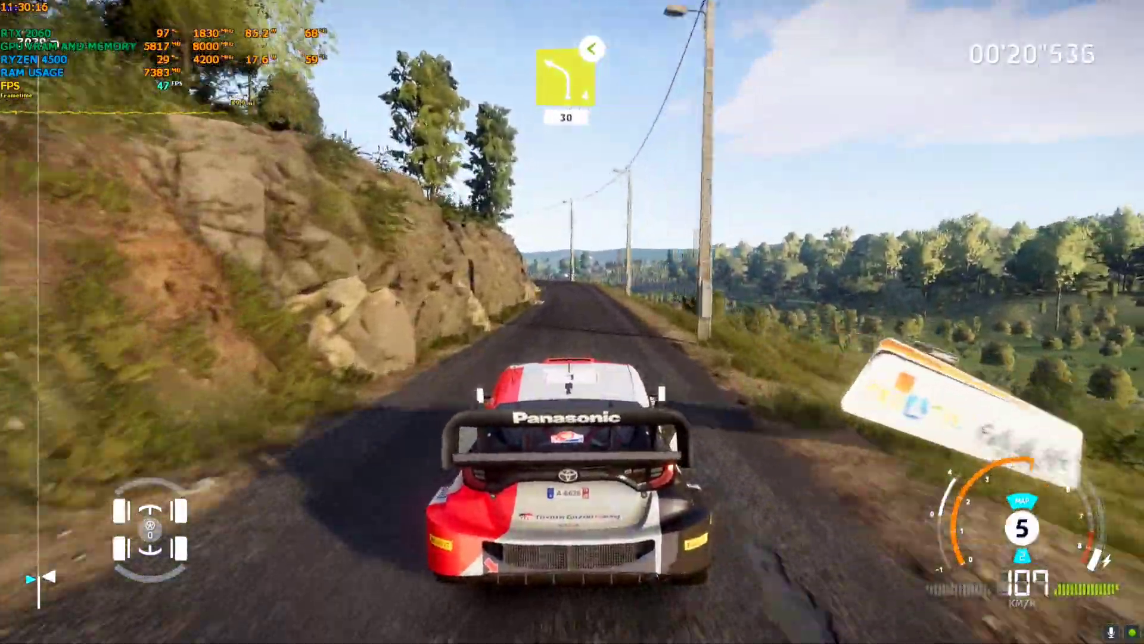
key(s)
key(a)
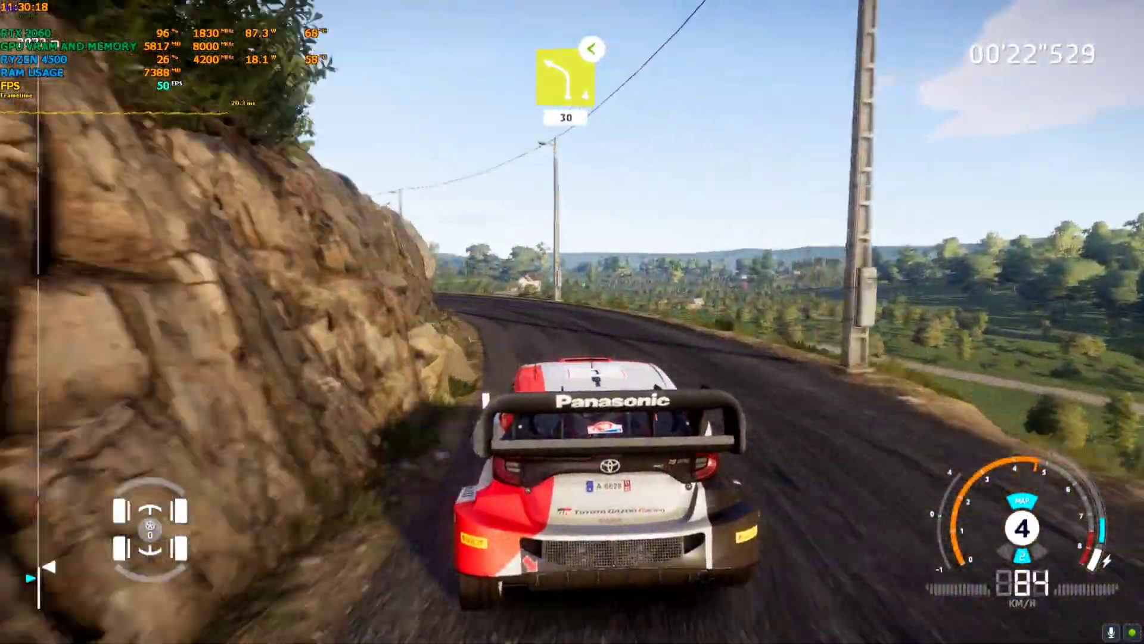
key(Escape)
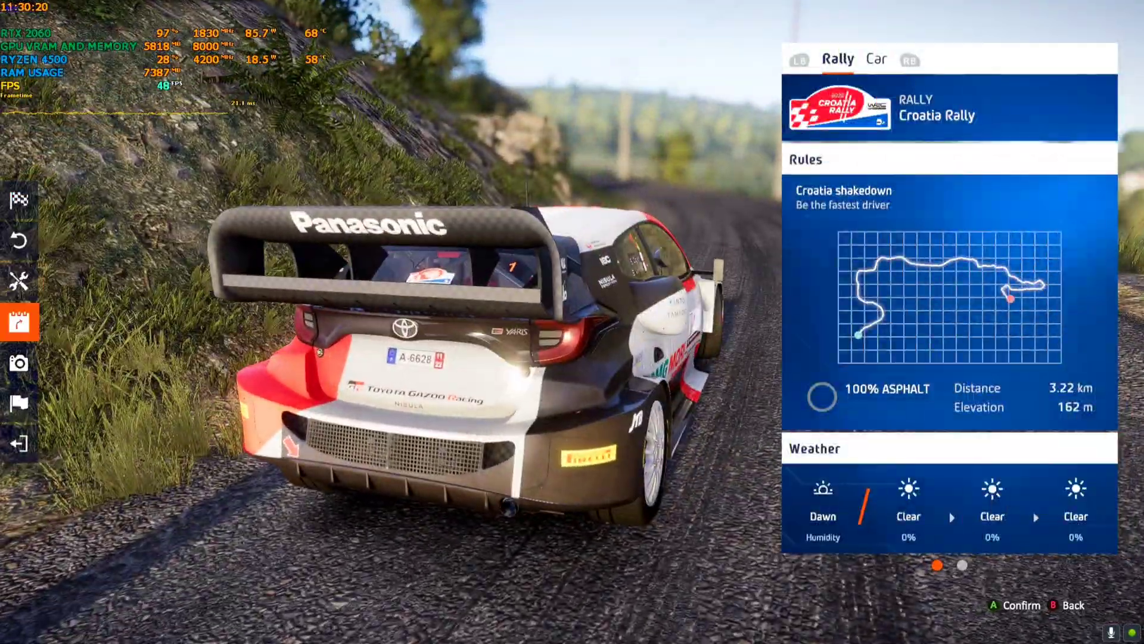
Set NVIDIA DLSS to Quality under Settings > Video > Display.
key(Up)
key(Up)
key(Up)
key(Down)
key(Return)
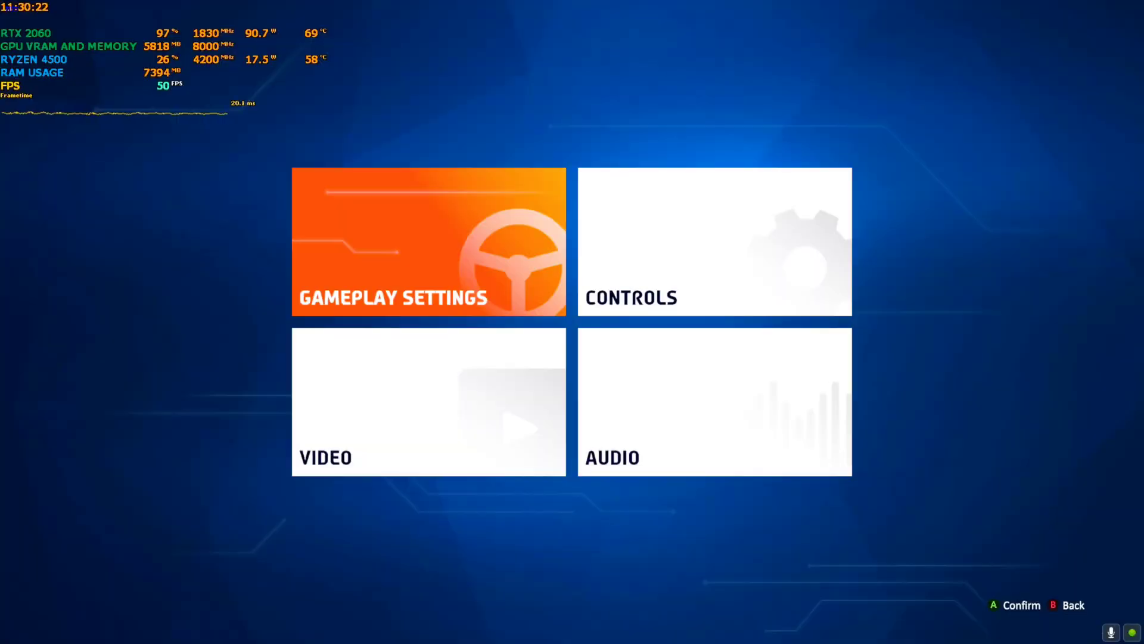
key(Down)
key(Return)
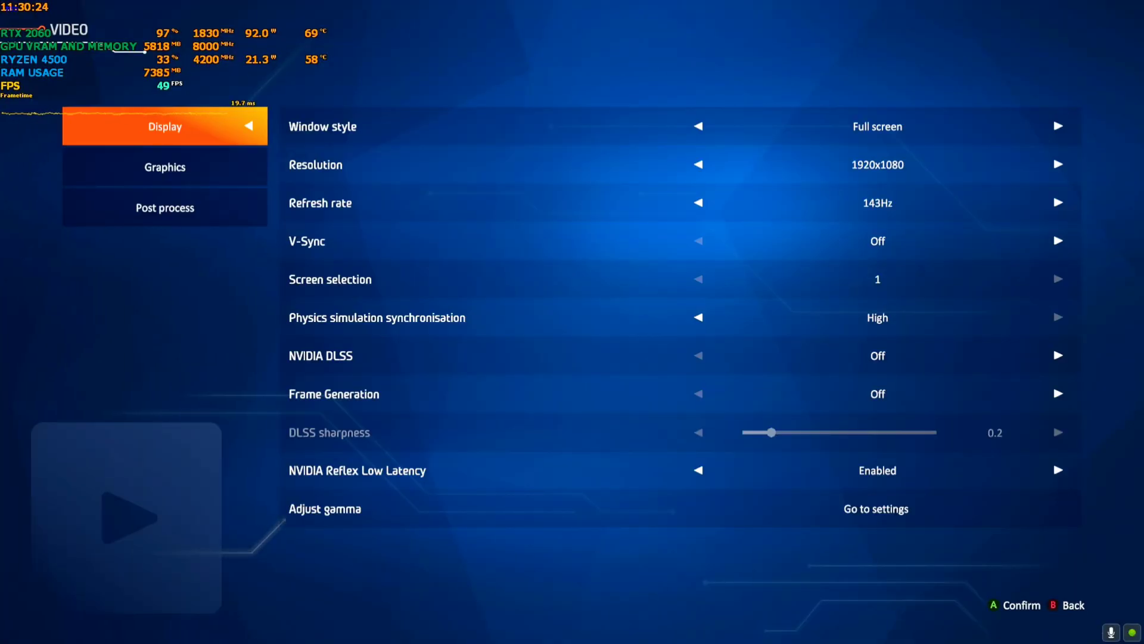
key(Return)
key(Down)
key(Down)
key(Down)
key(Down)
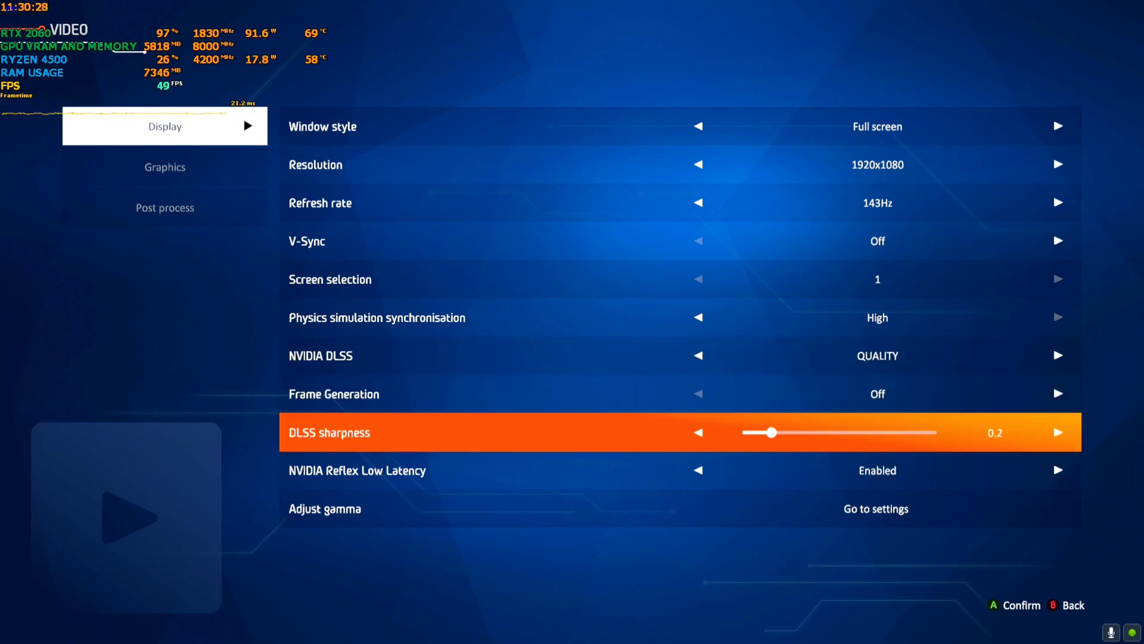
key(Escape)
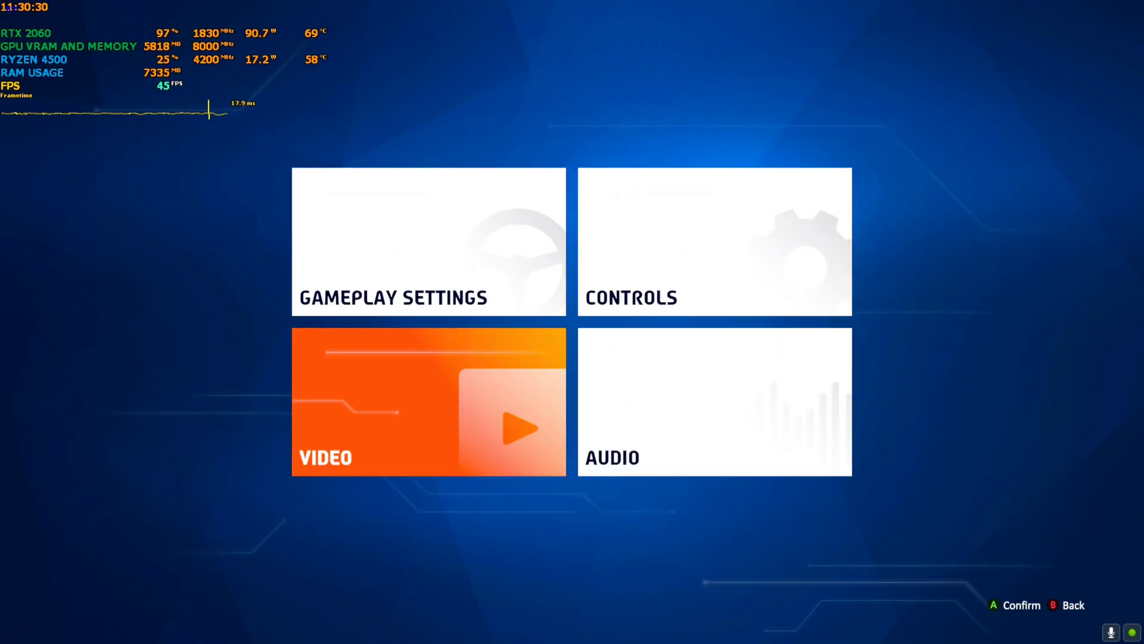
Resume the run, reset the car with R after leaving the road, then pause on Quit.
key(Escape)
key(Escape)
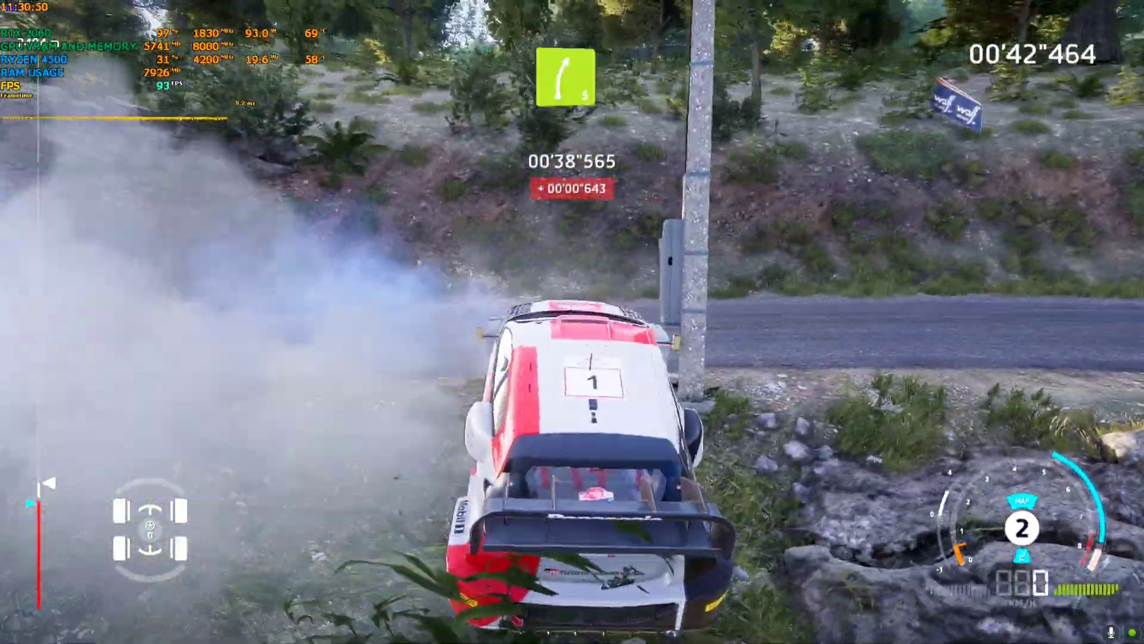
key(r)
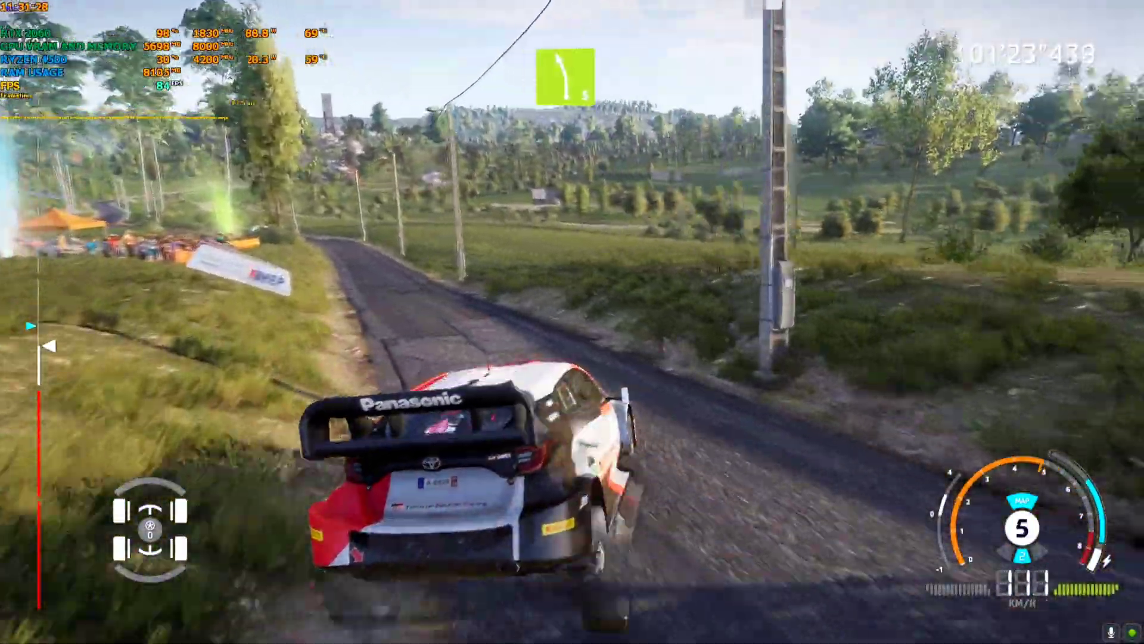
key(Escape)
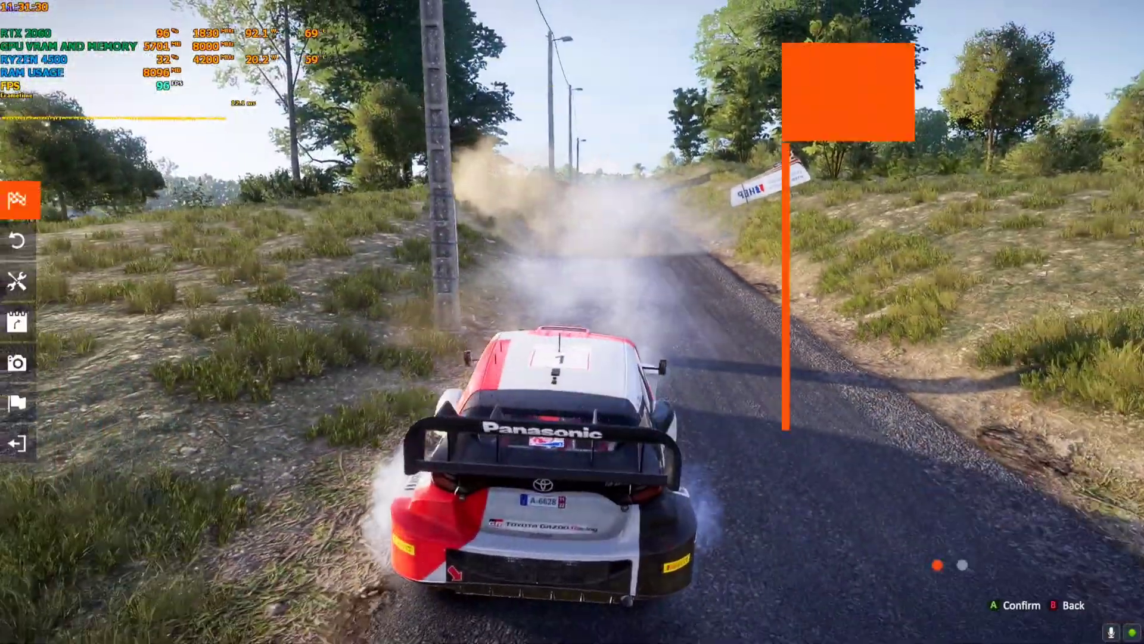
key(Down)
key(Down)
key(Down)
key(Down)
key(Down)
key(Down)
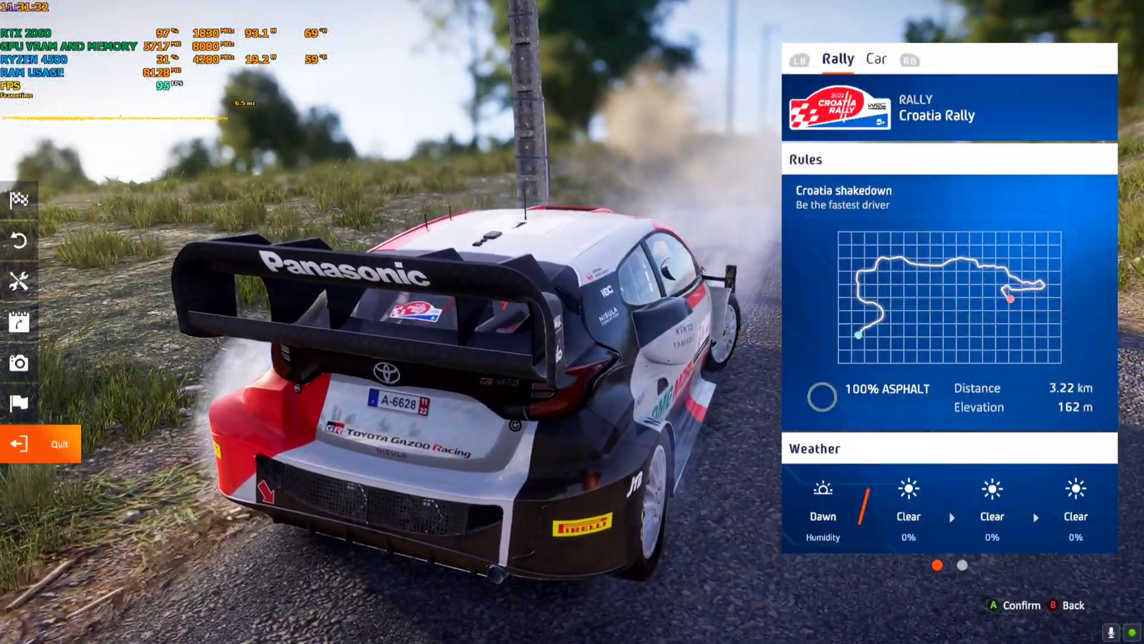
Quit the game, then extract and open the WRC GEN FSR 3 AMD_GTX archive.
key(Return)
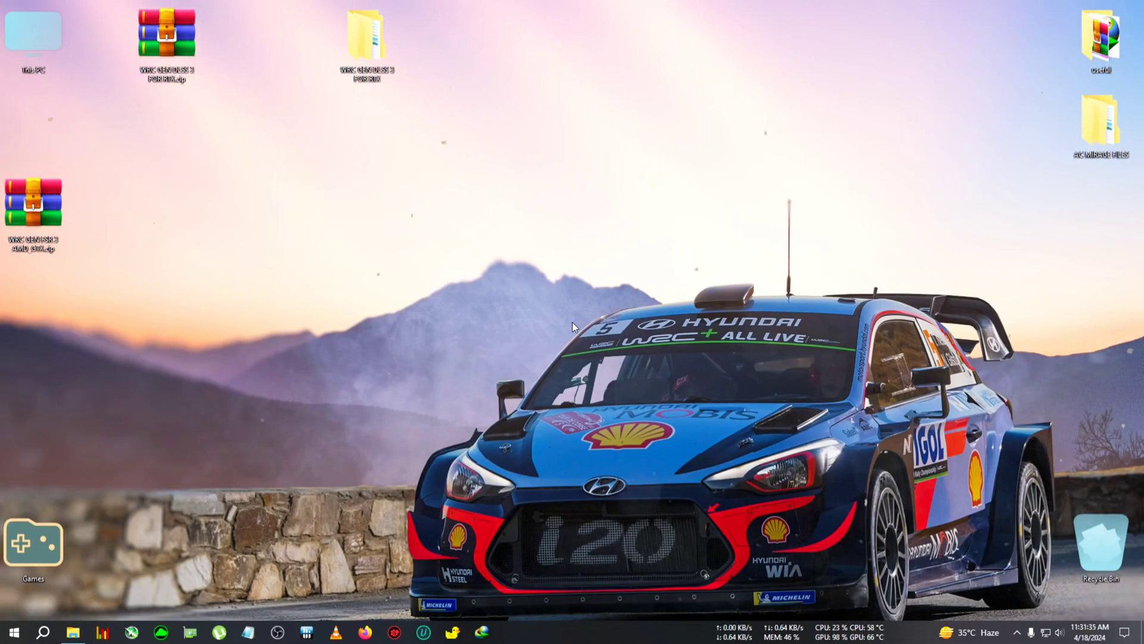
right_click(44, 211)
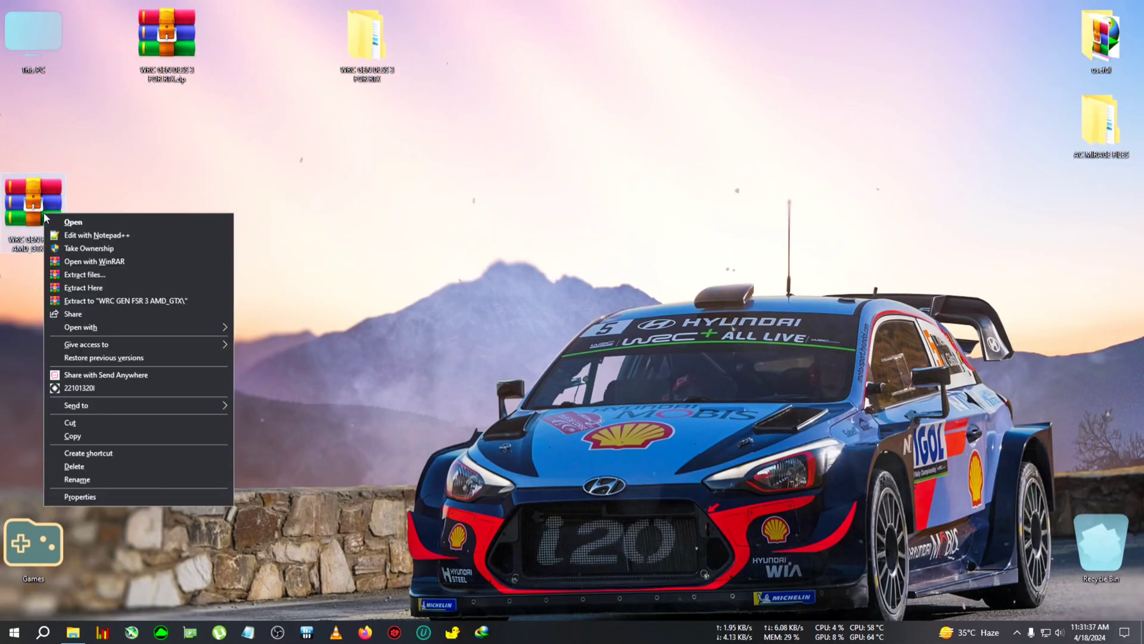
click(110, 301)
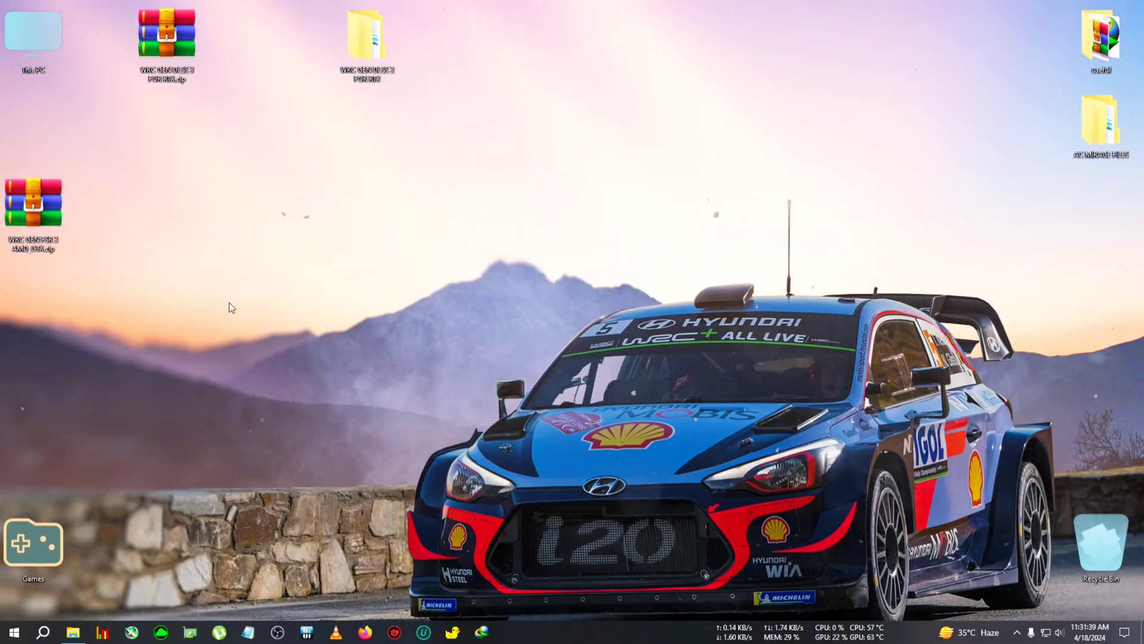
double_click(54, 115)
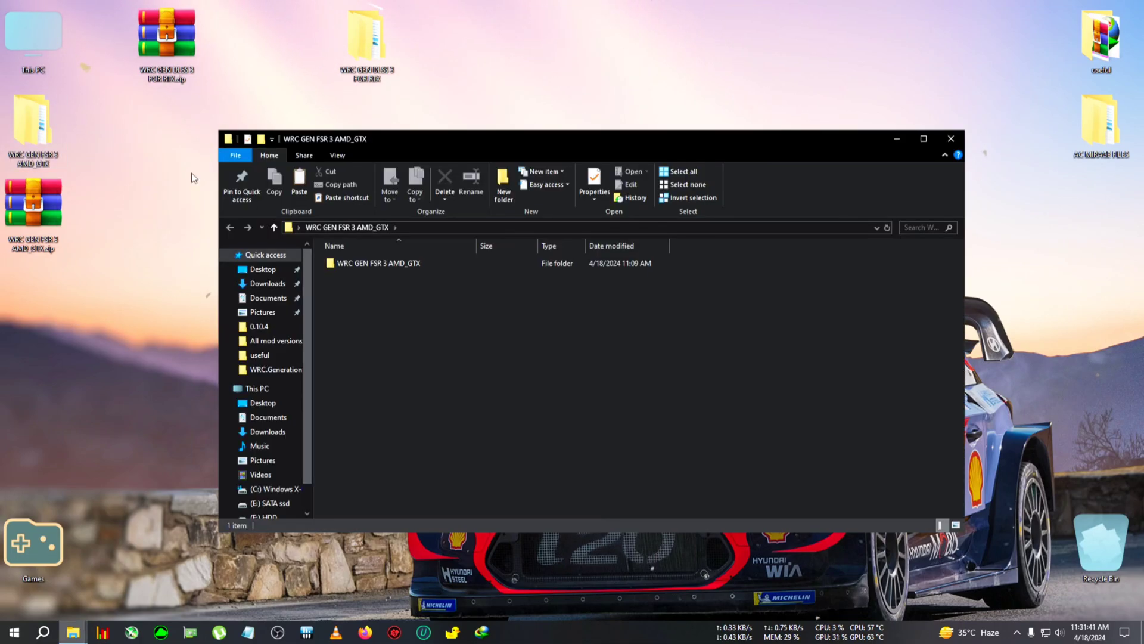
drag(387, 143, 180, 150)
Open F: > Games Setup > WRC Generations in a second window.
double_click(30, 27)
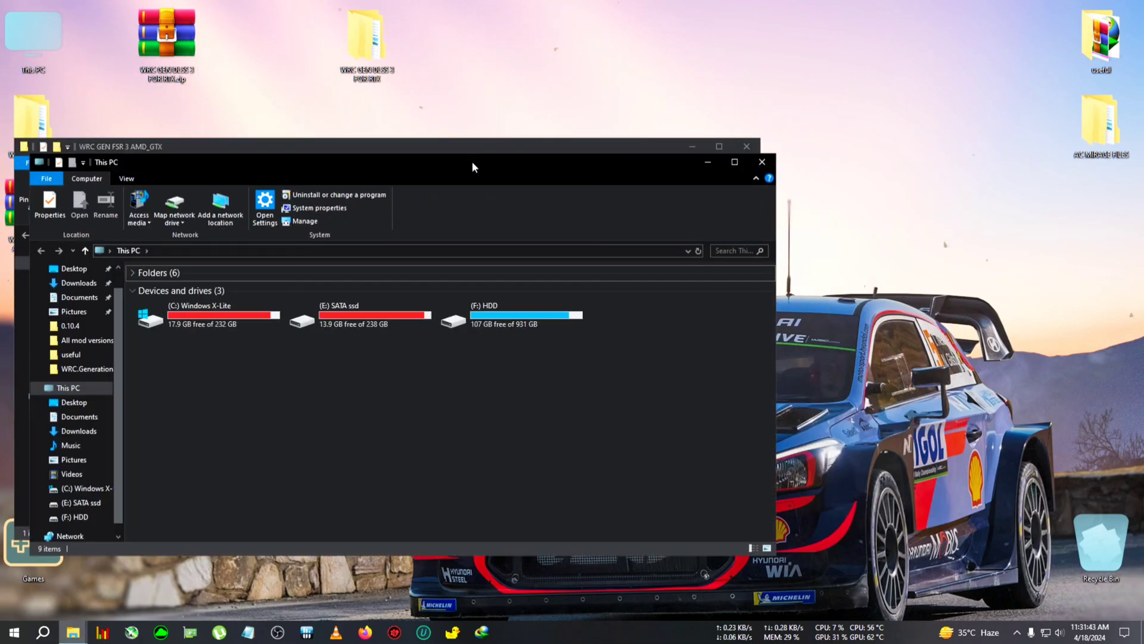
mouse_move(471, 162)
mouse_down()
mouse_move(777, 166)
mouse_move(695, 117)
mouse_up()
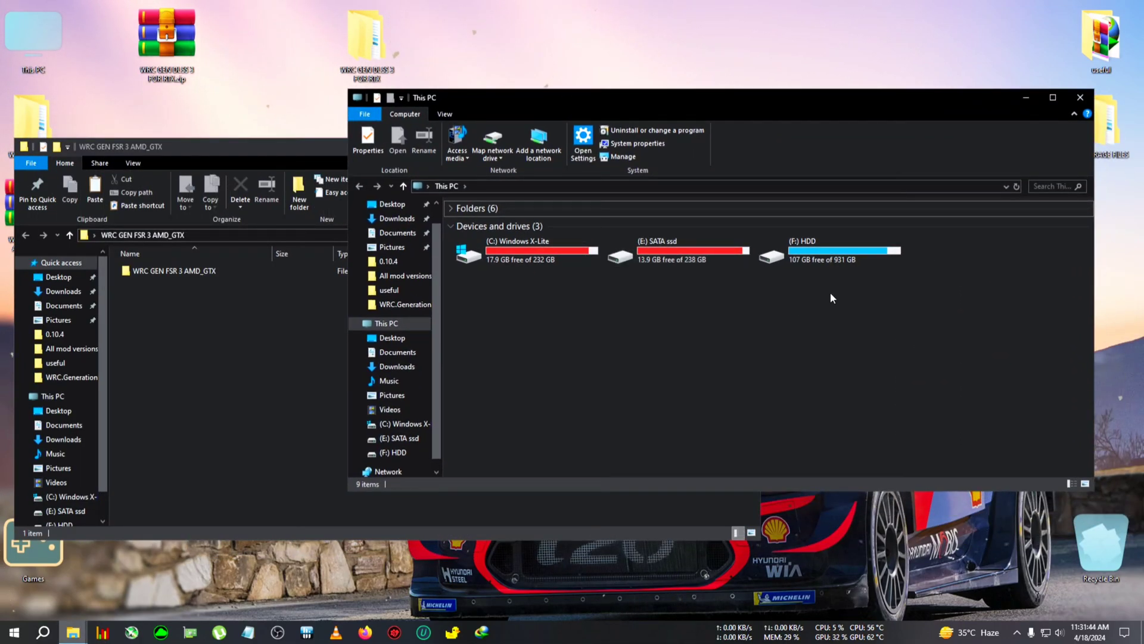
double_click(826, 256)
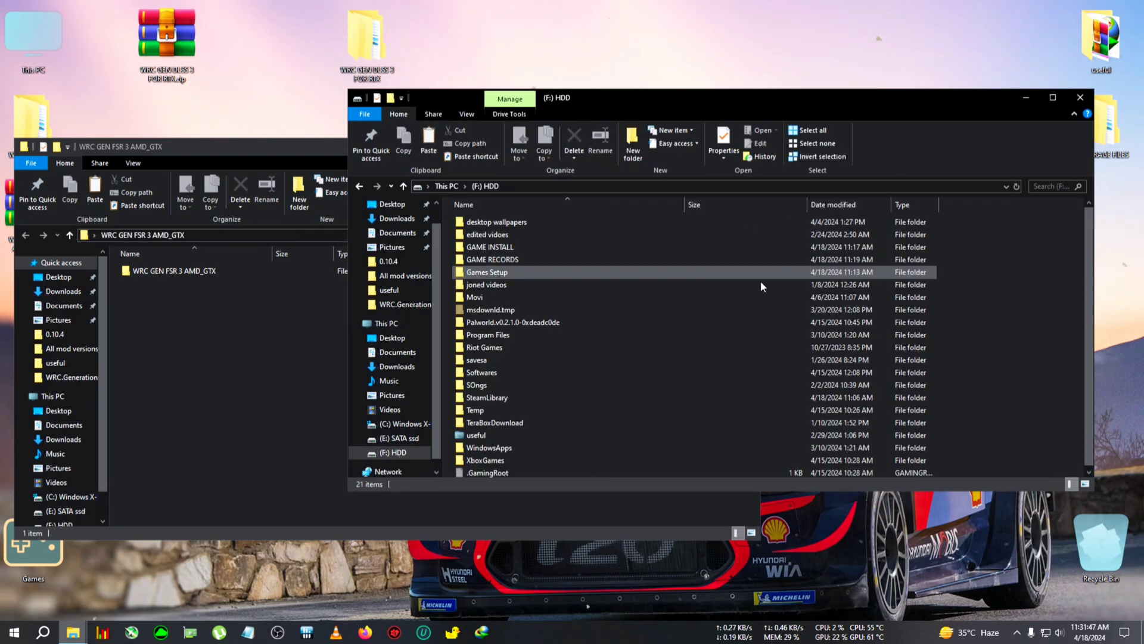
double_click(512, 270)
double_click(517, 385)
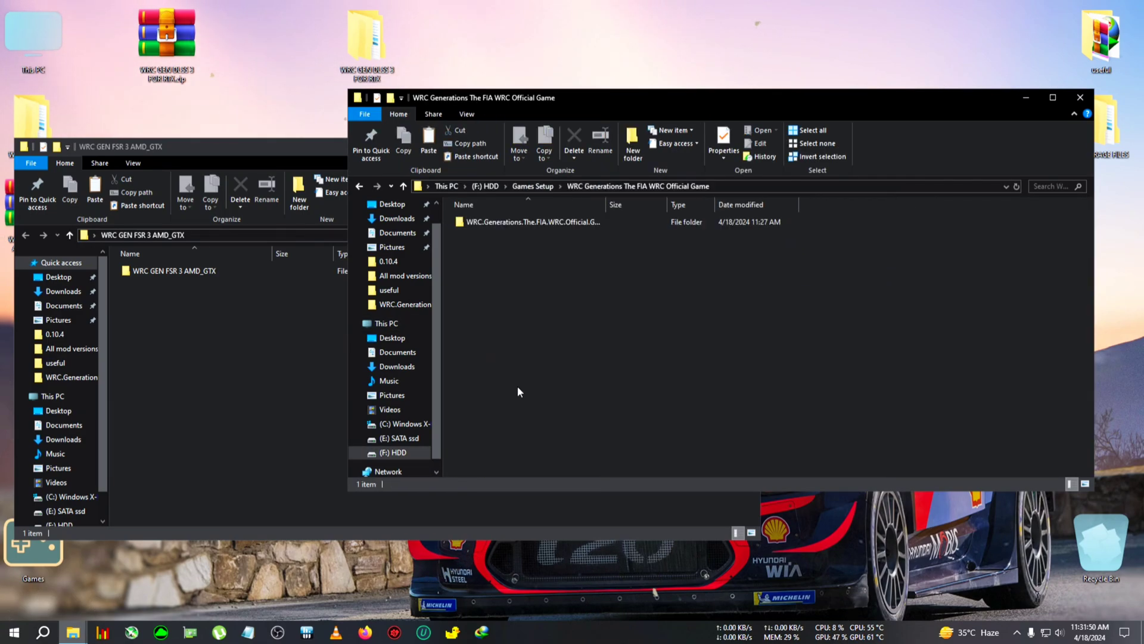
Delete dlssg_to_fsr3_amd_is_better.dll, RestoreNvidiaSignatureChecks.reg, version.dll and other leftover DLSS 3 files.
double_click(494, 225)
scroll(531, 343, down, 5)
scroll(531, 342, up, 3)
click(501, 360)
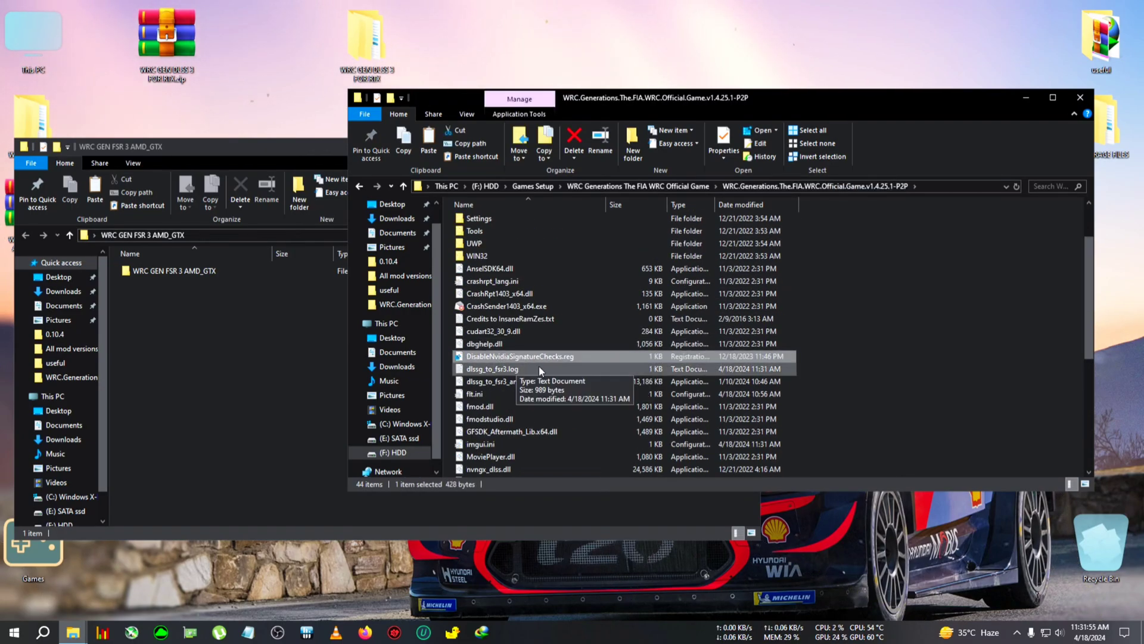
key(Delete)
click(511, 357)
key(Delete)
click(534, 357)
key(Delete)
scroll(536, 362, down, 5)
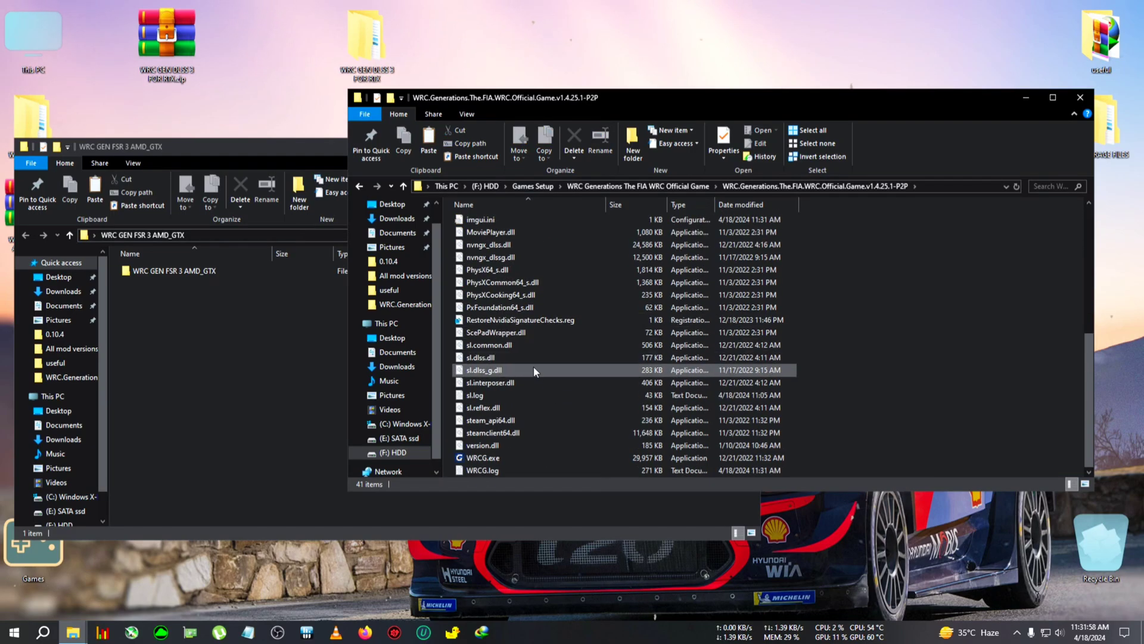
click(534, 321)
key(Delete)
click(498, 453)
key(Delete)
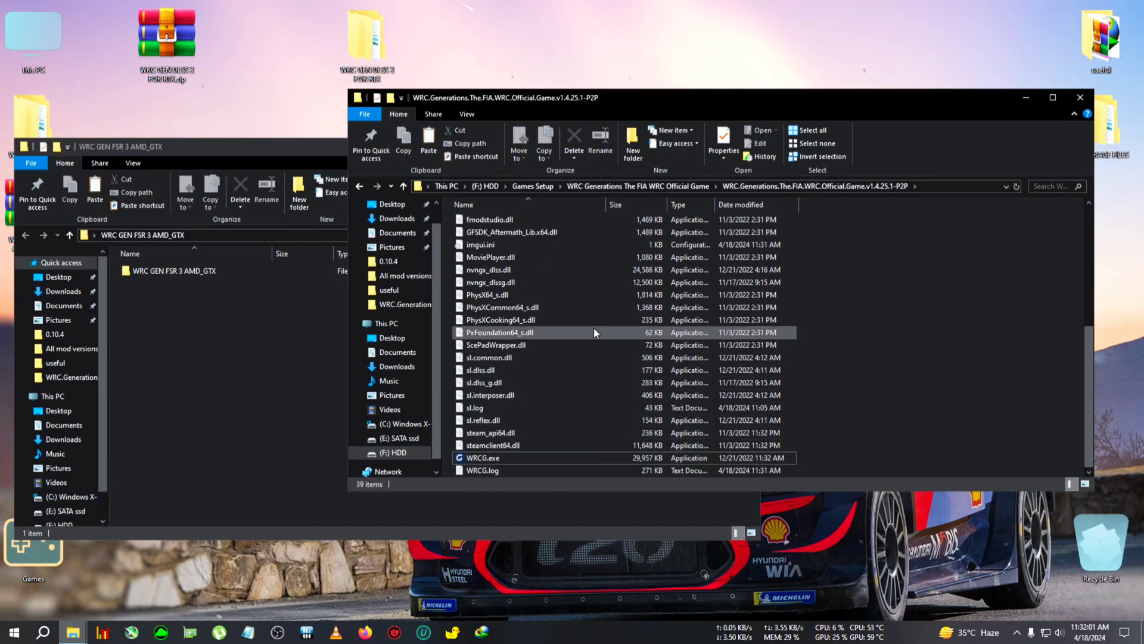
Copy FSR2FSR3.asi, winmm.dll and winmm.ini into the WRC Generations install folder.
drag(501, 97, 547, 87)
click(376, 148)
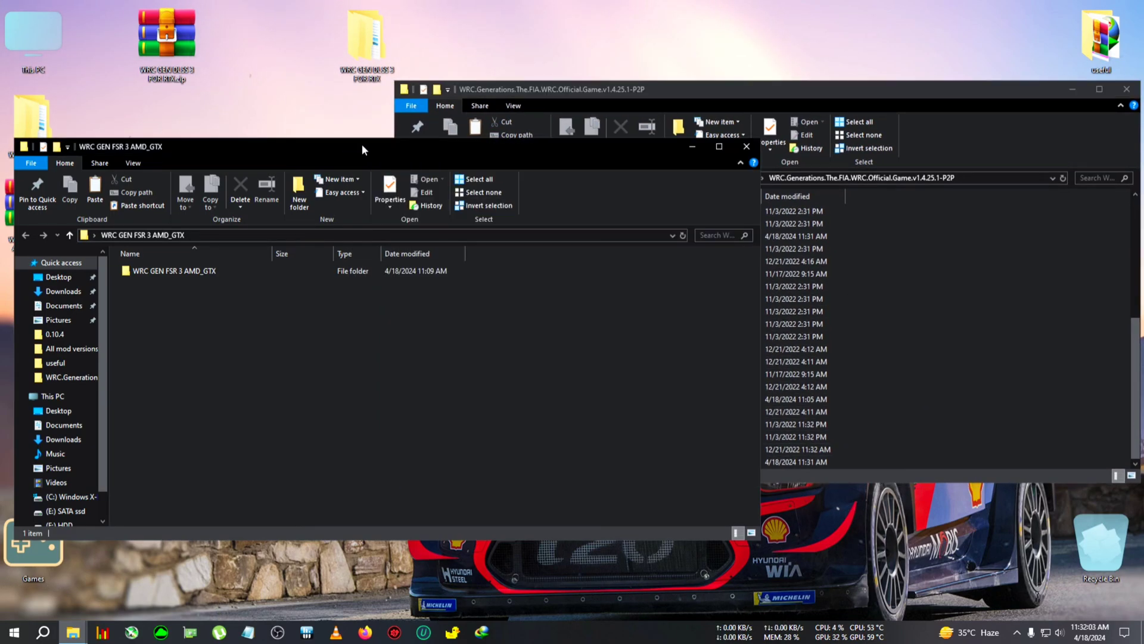
drag(759, 192, 408, 192)
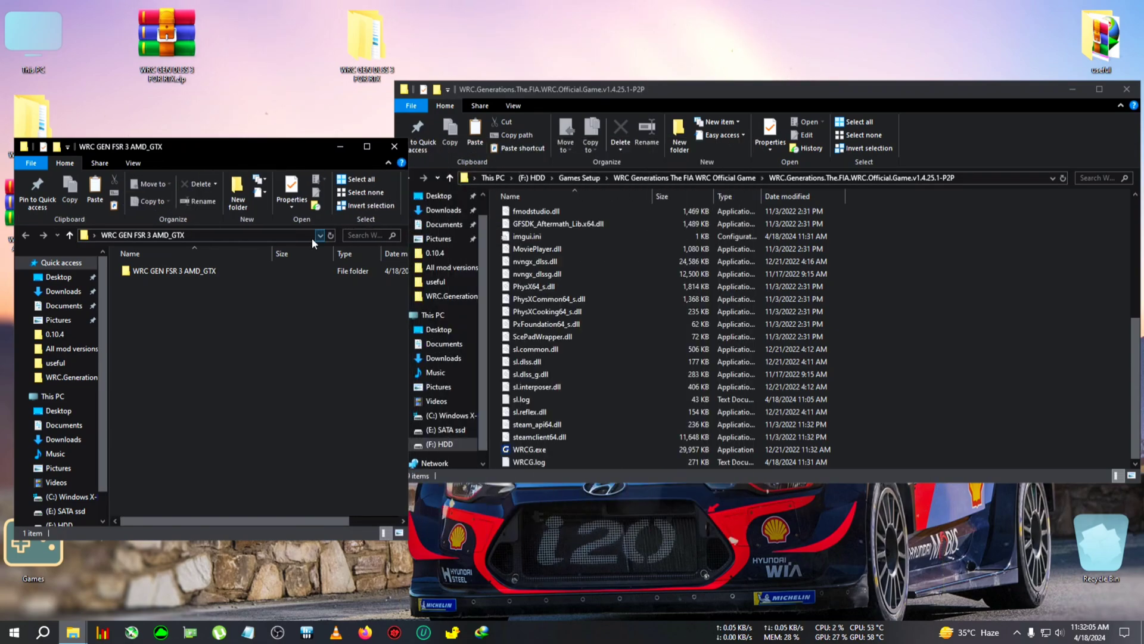
double_click(175, 270)
drag(293, 356, 130, 286)
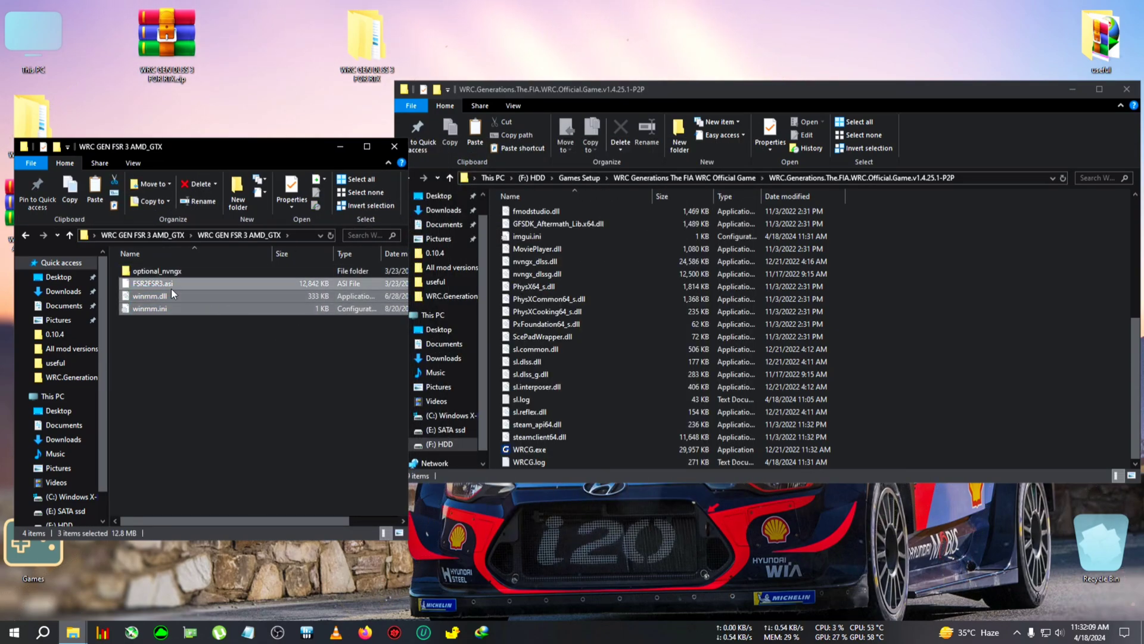
right_click(184, 293)
click(295, 476)
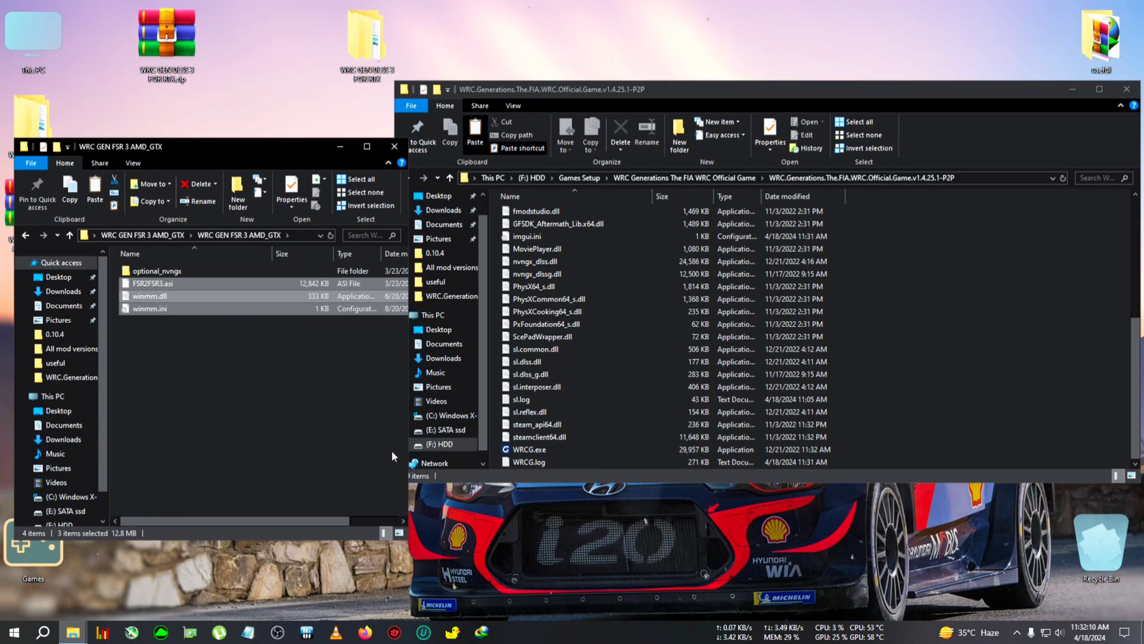
right_click(924, 346)
click(949, 435)
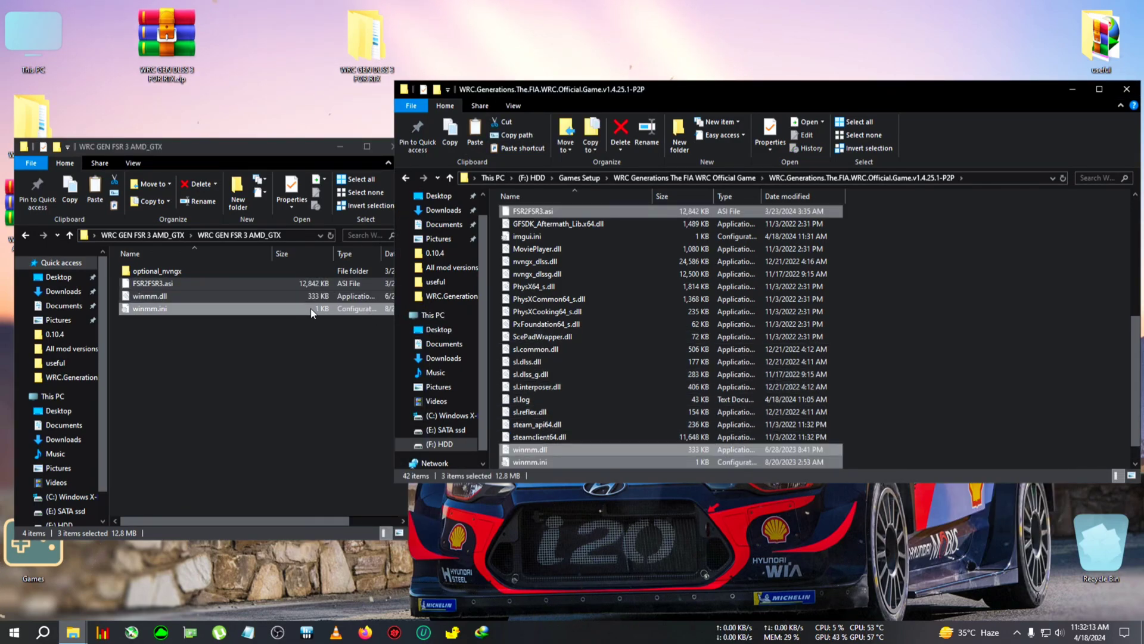
scroll(541, 342, up, 2)
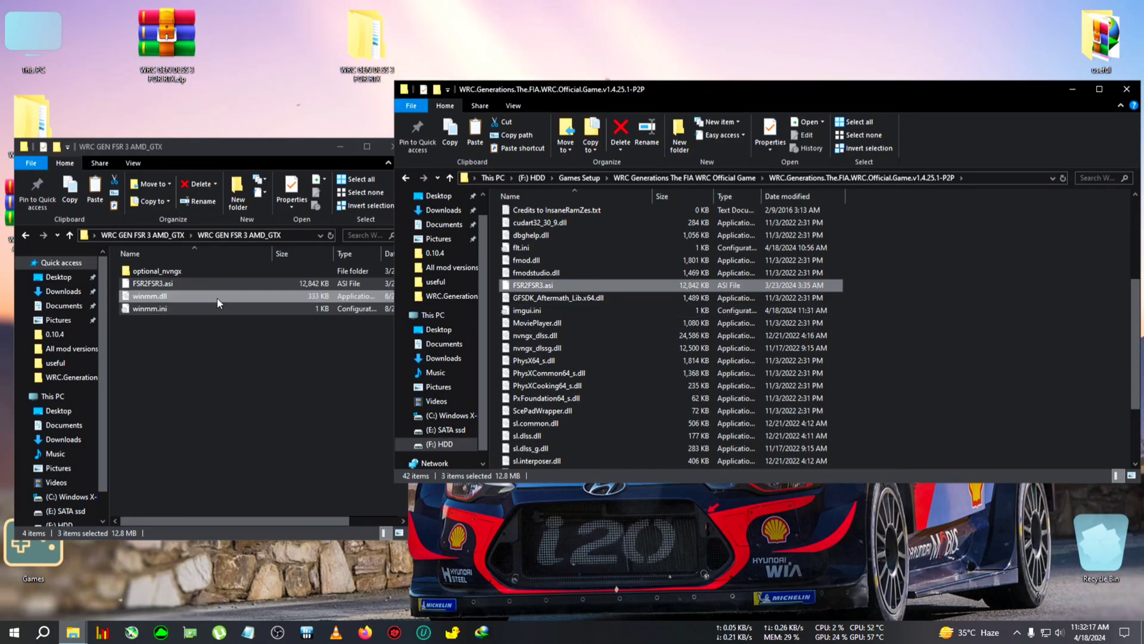
Inspect nvngx.dll in optional_nvngx, close the mod folder, and enlarge the game folder window.
double_click(179, 270)
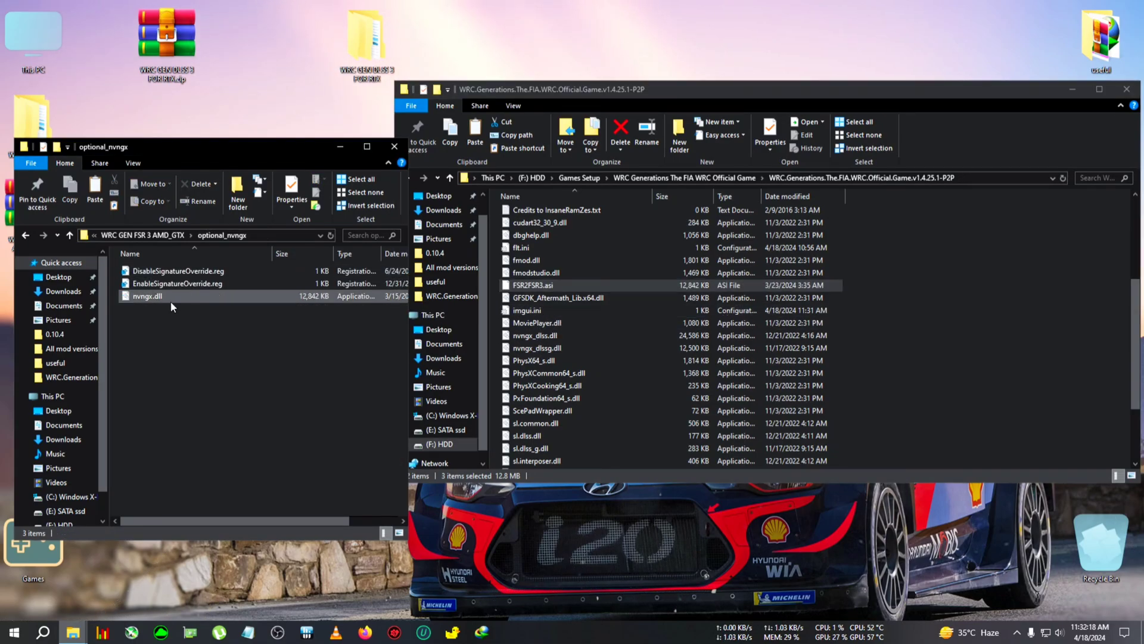
click(137, 299)
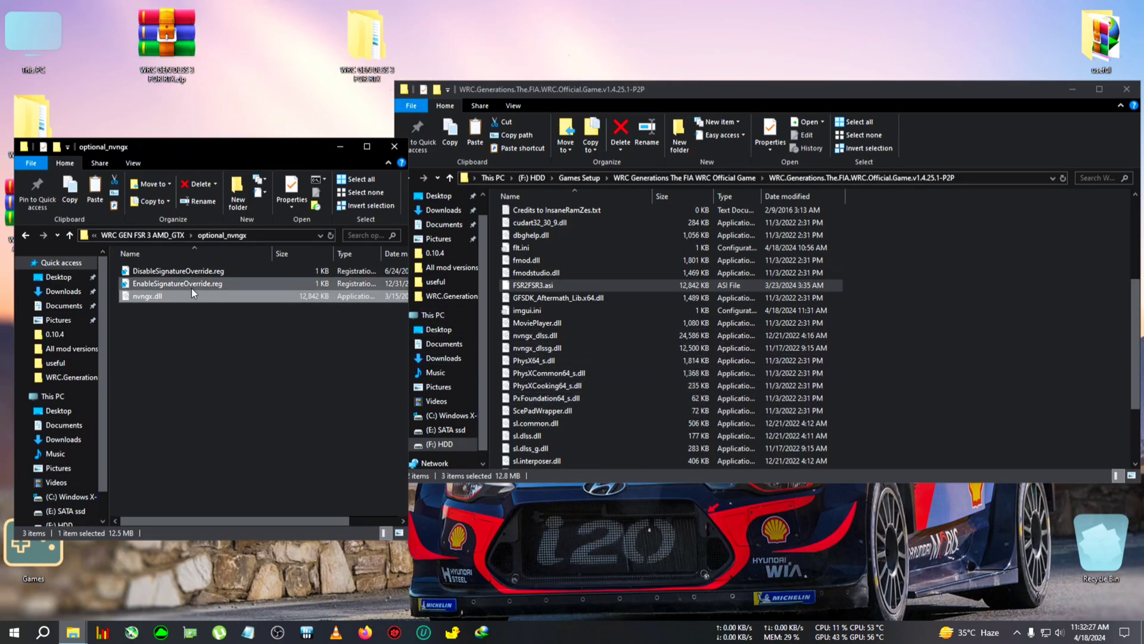
click(65, 236)
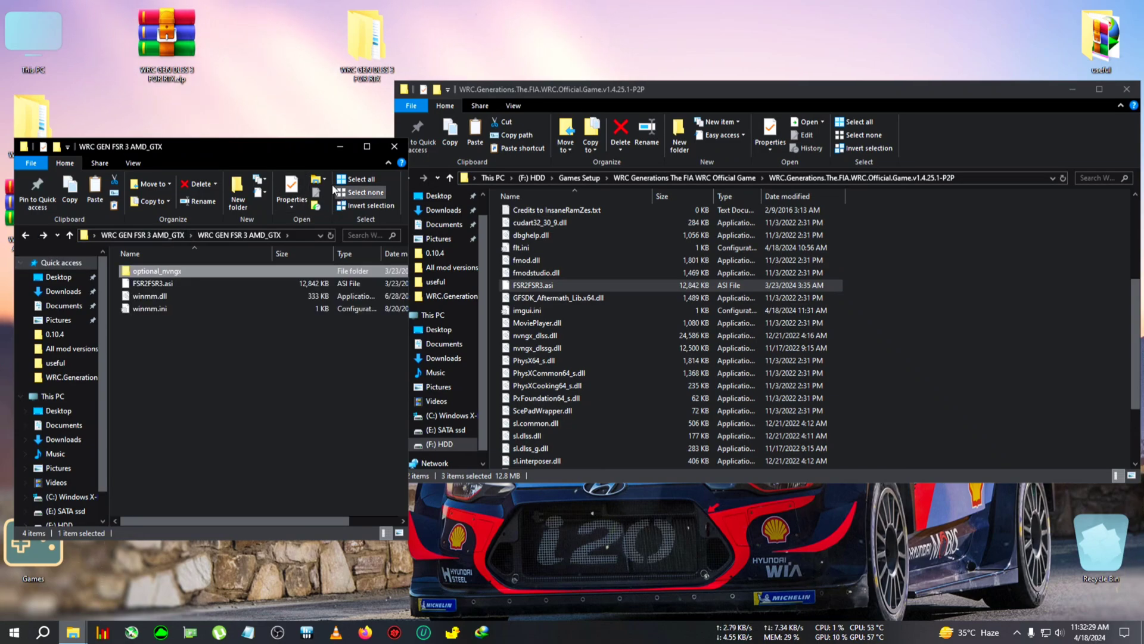
click(396, 148)
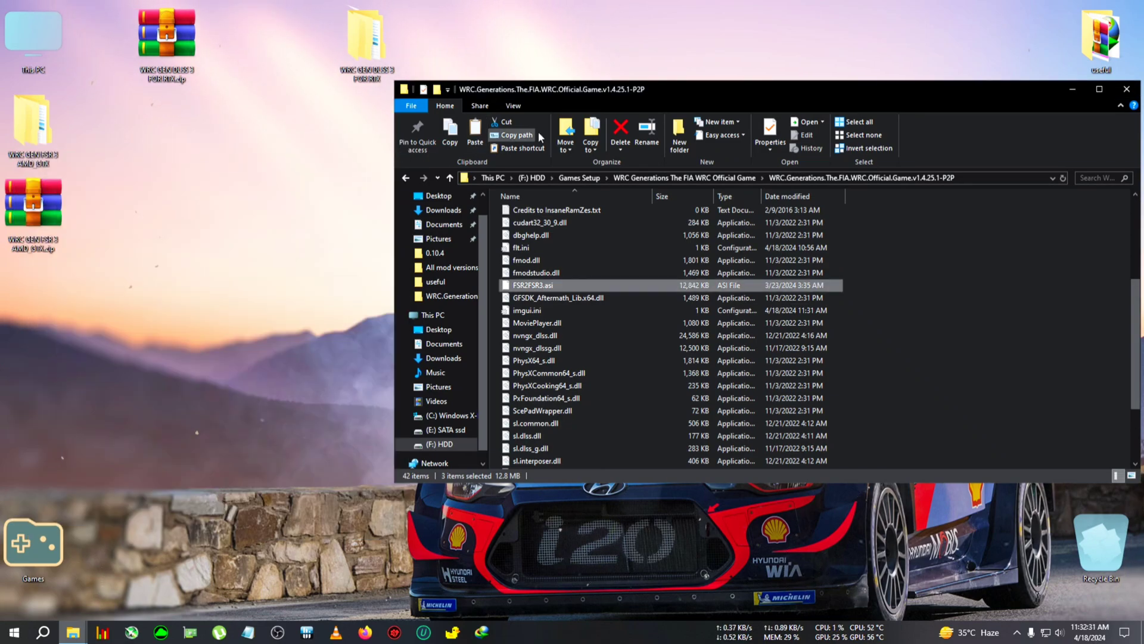
drag(578, 92, 364, 130)
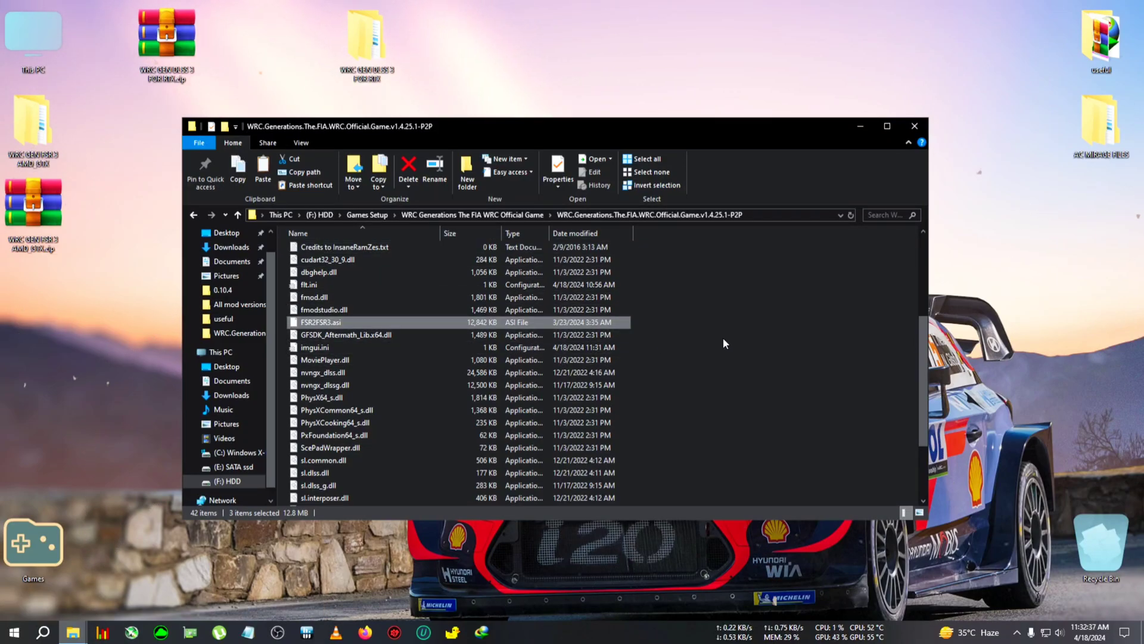
scroll(725, 342, down, 1)
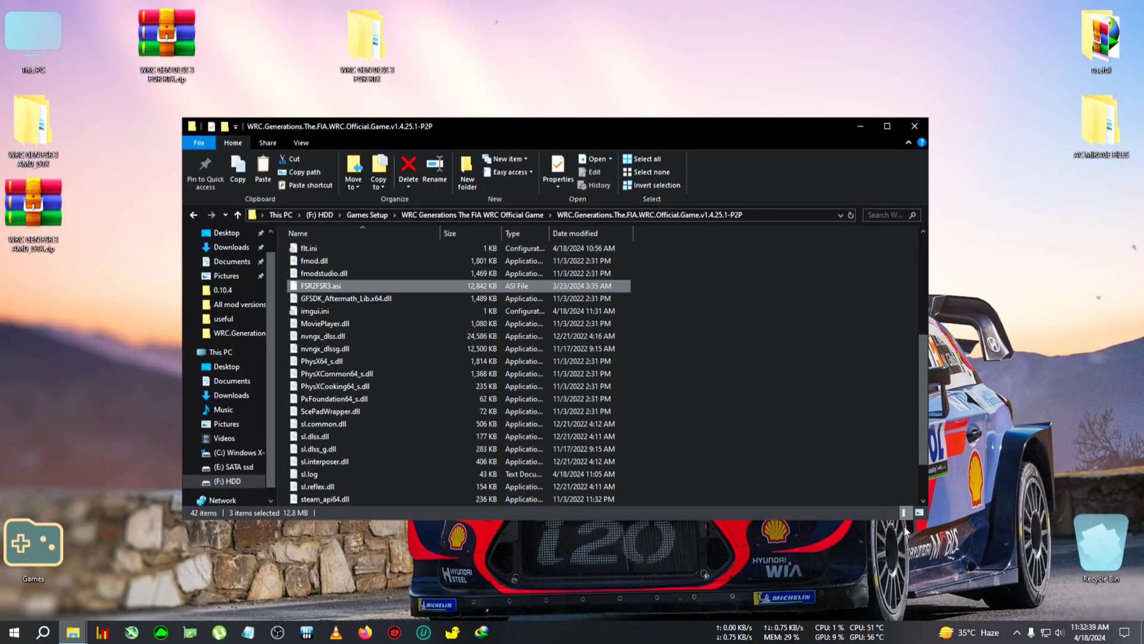
drag(844, 519, 844, 601)
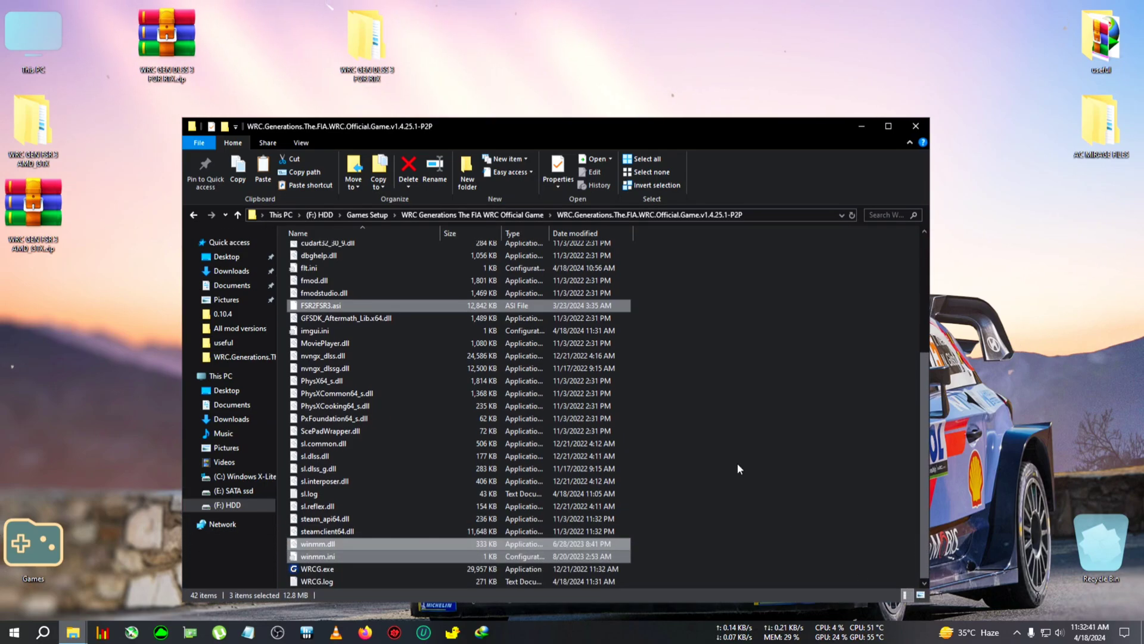
Run WRCG.exe once to generate fsr2fsr3.config.toml and fsr2fsr3.log, then close the game.
double_click(339, 570)
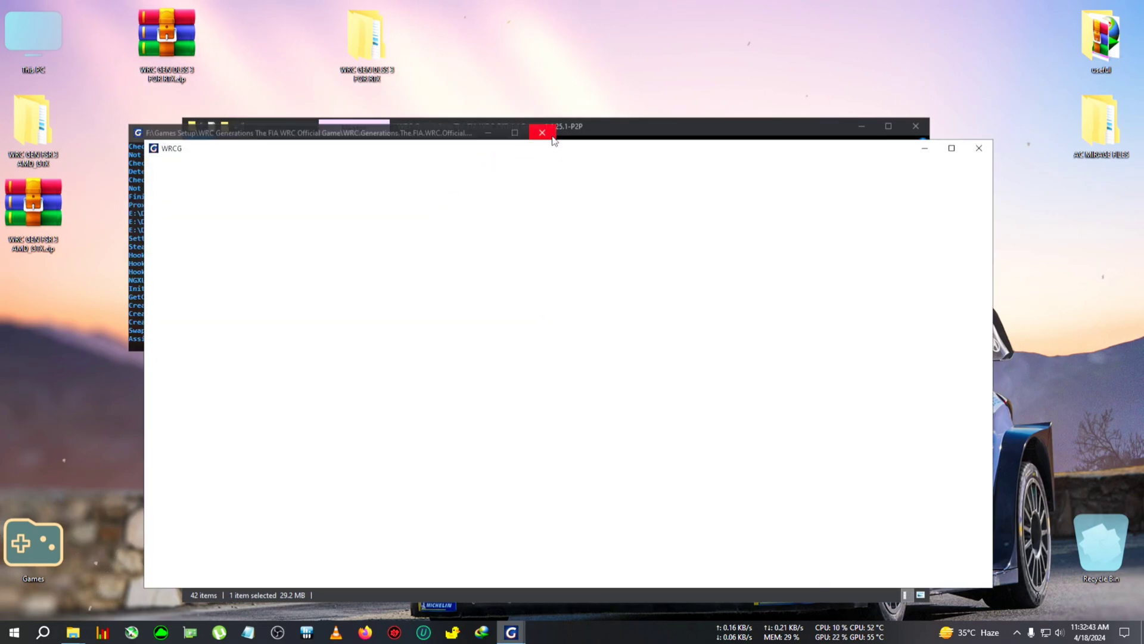
click(542, 132)
drag(570, 130, 599, 72)
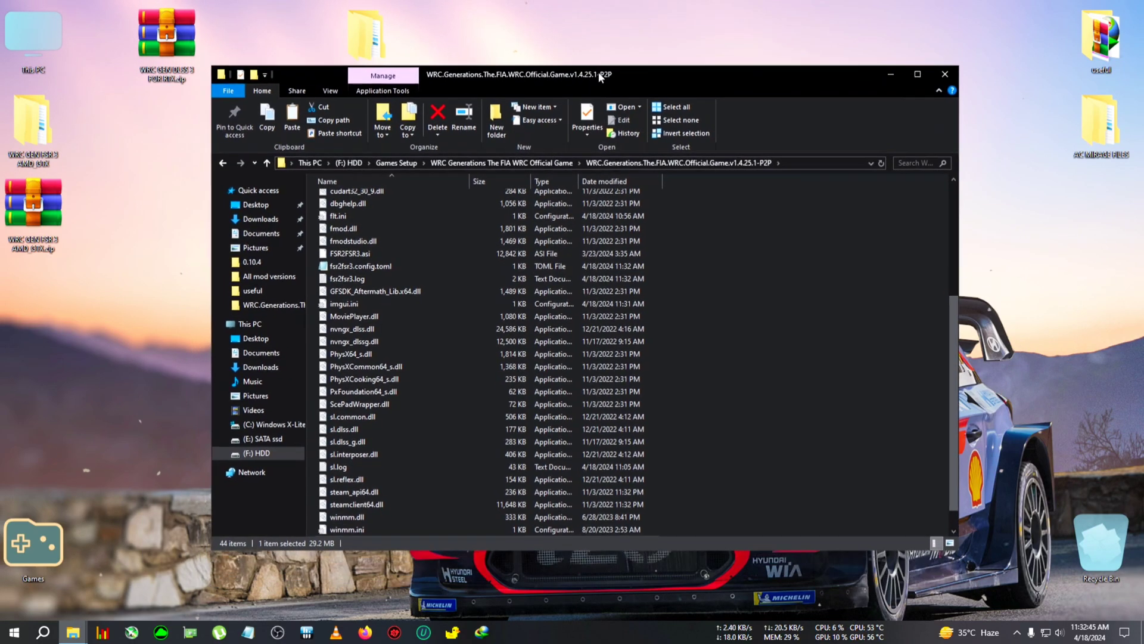
scroll(541, 358, down, 1)
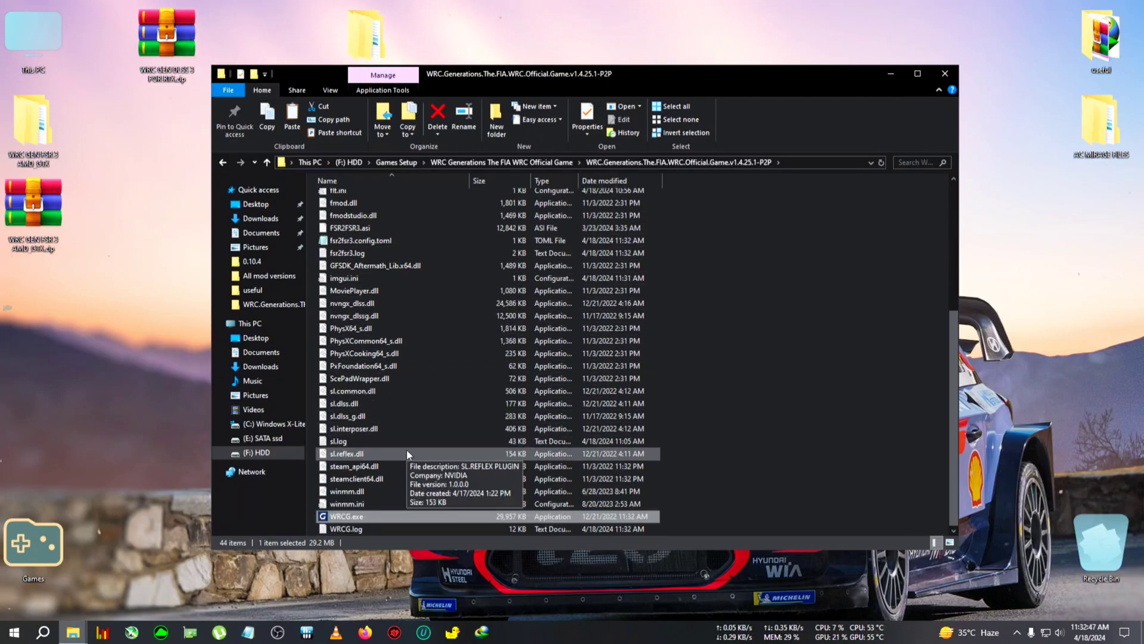
click(361, 242)
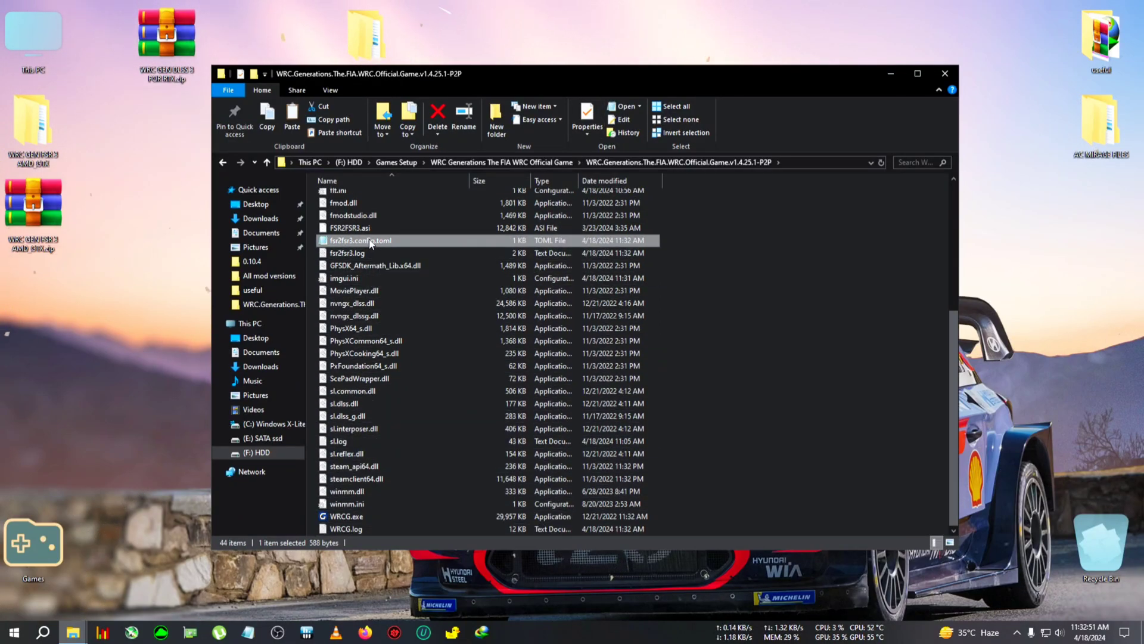
Change fake_nvidia_gpu from false to true in fsr2fsr3.config.toml, save, and close Notepad.
double_click(371, 243)
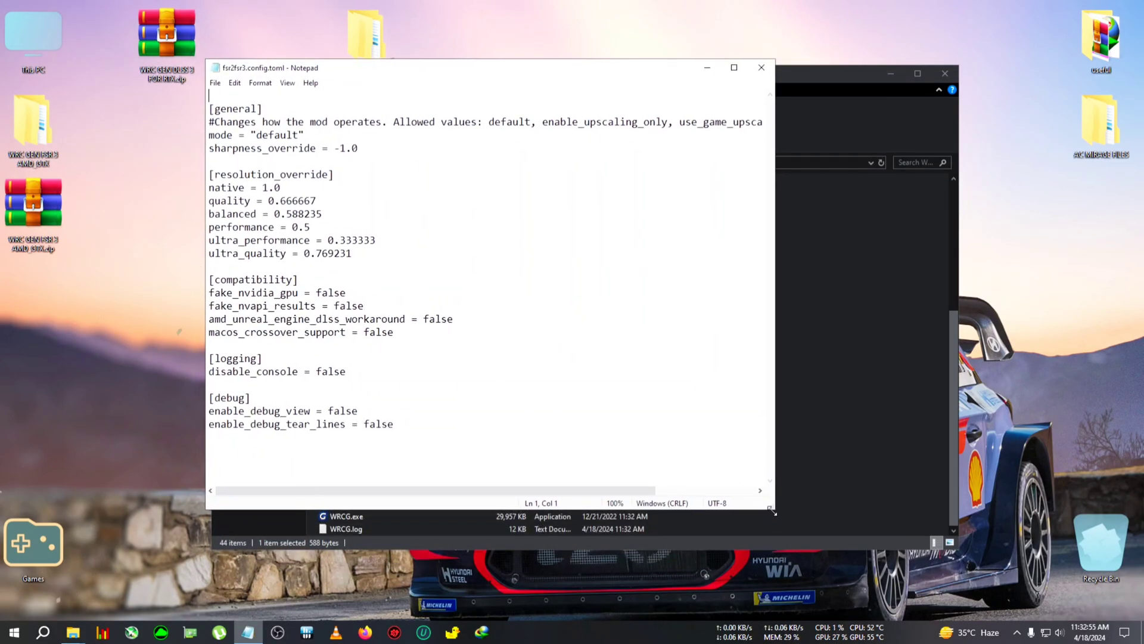
drag(774, 512, 866, 574)
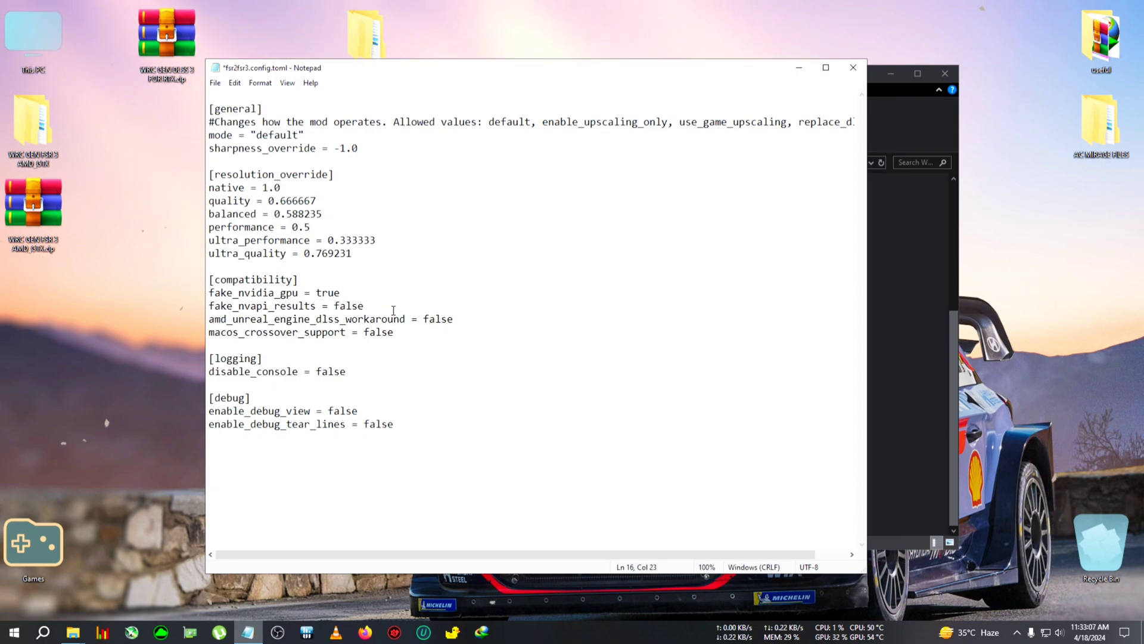
click(215, 83)
click(502, 76)
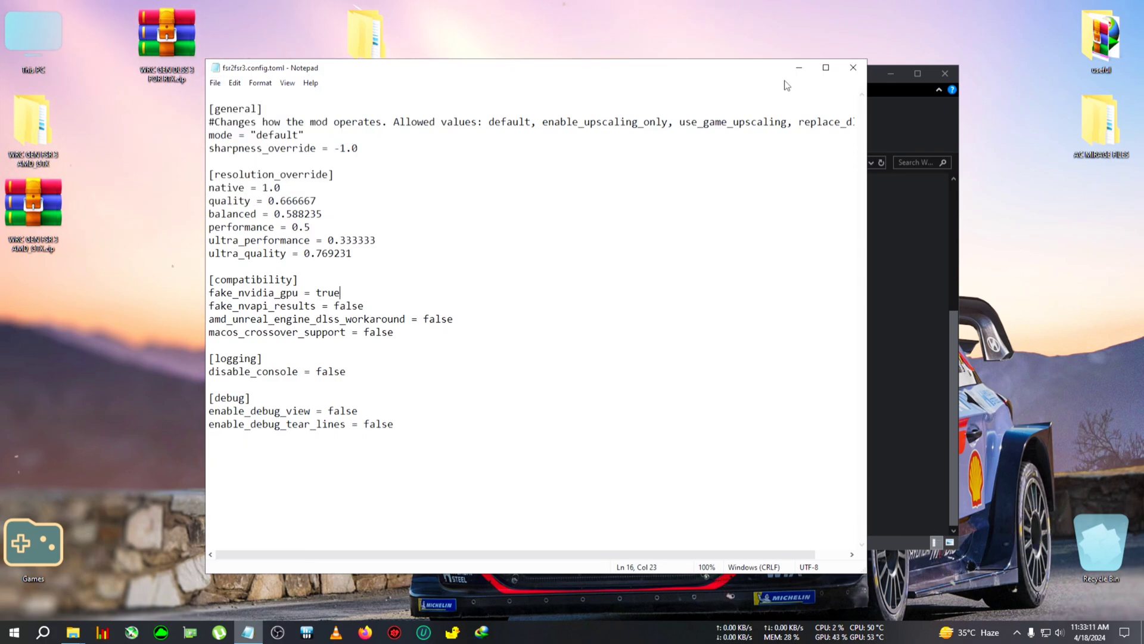
click(852, 71)
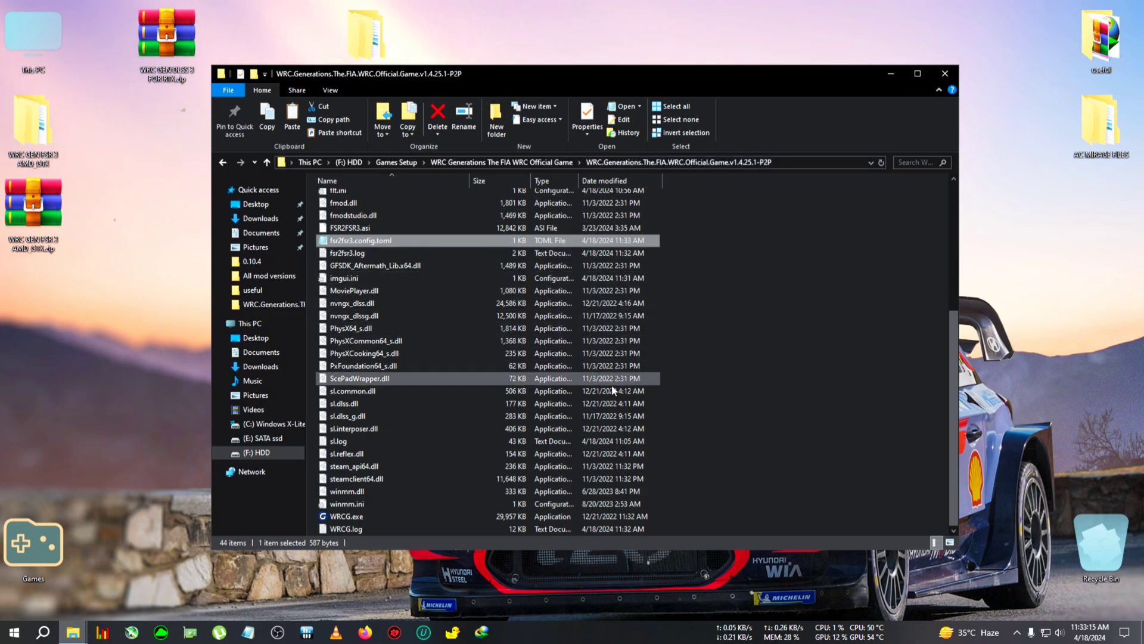
mouse_move(347, 517)
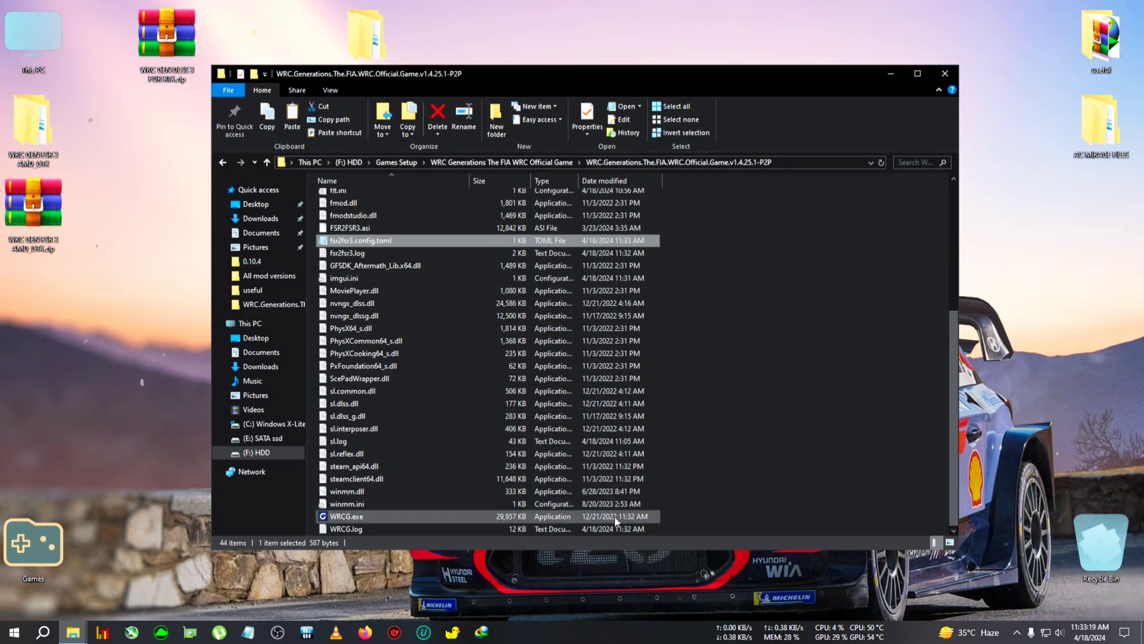
Launch the modded WRCG.exe and load into the Croatia shakedown event screen.
double_click(614, 517)
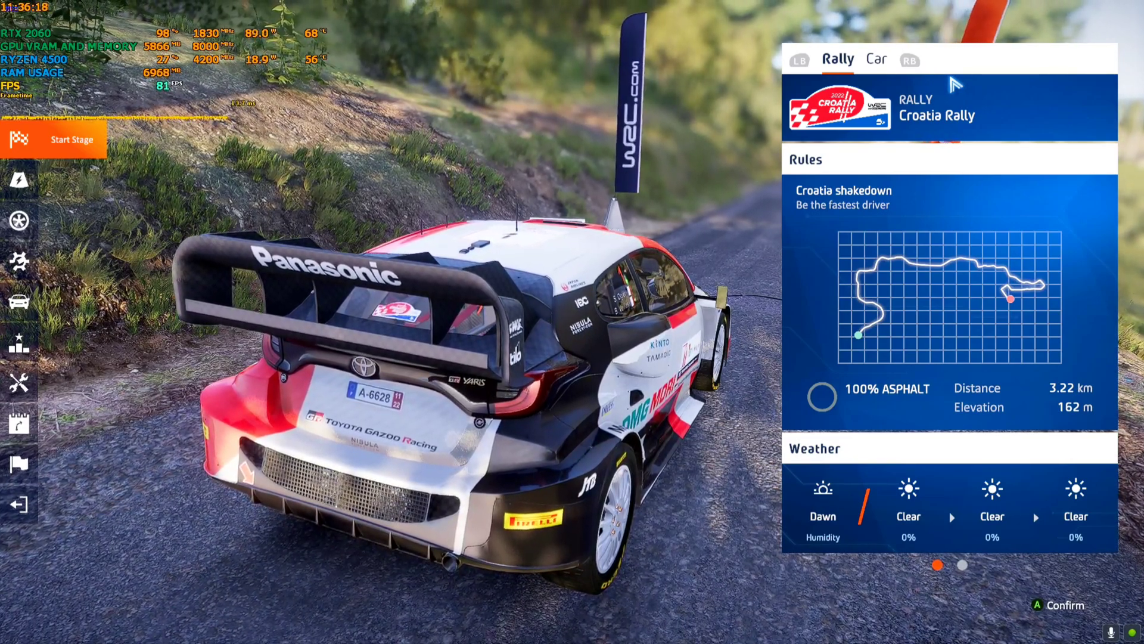
key(Down)
key(Down)
key(Down)
key(Down)
key(Down)
key(Up)
key(Down)
key(Down)
key(Return)
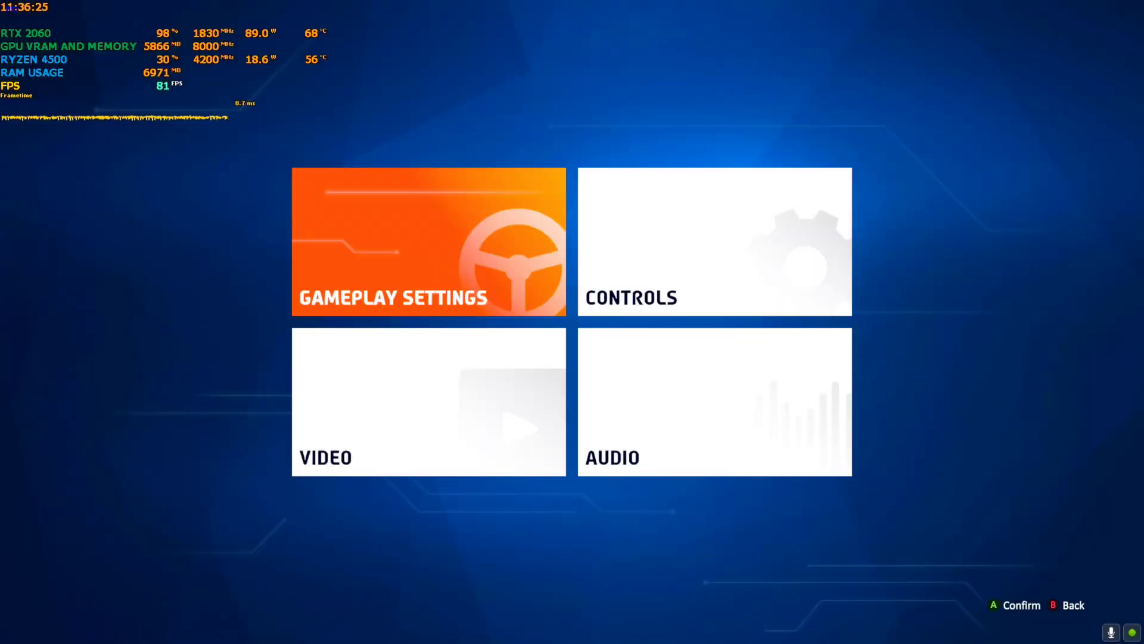
key(Down)
key(Return)
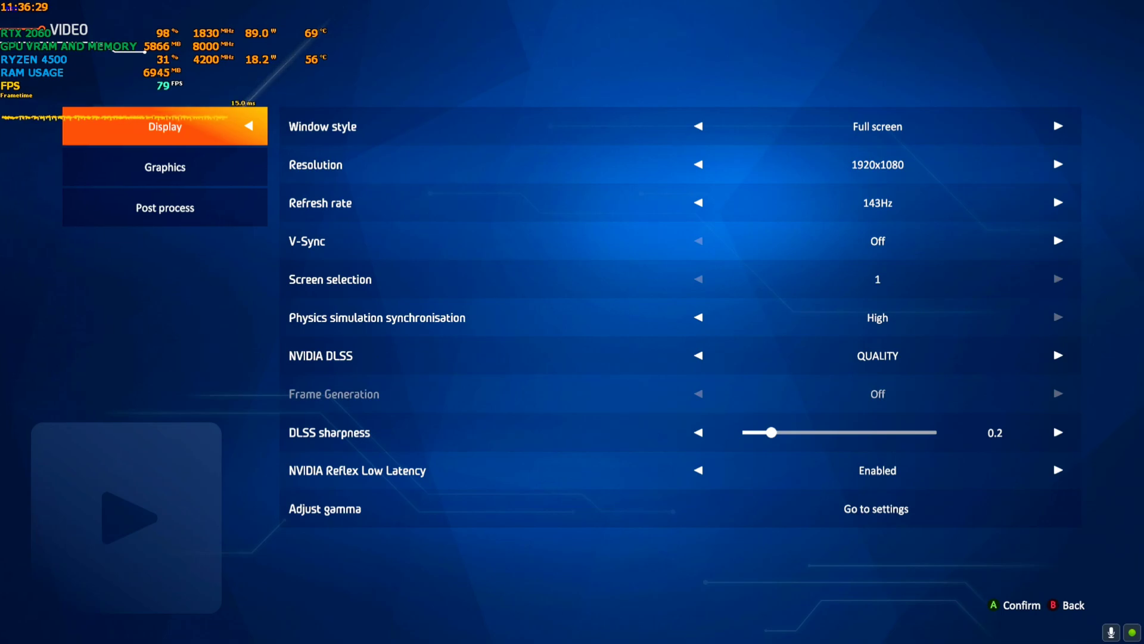
key(Right)
key(Down)
key(Down)
key(Down)
key(Down)
key(Down)
key(Down)
key(Up)
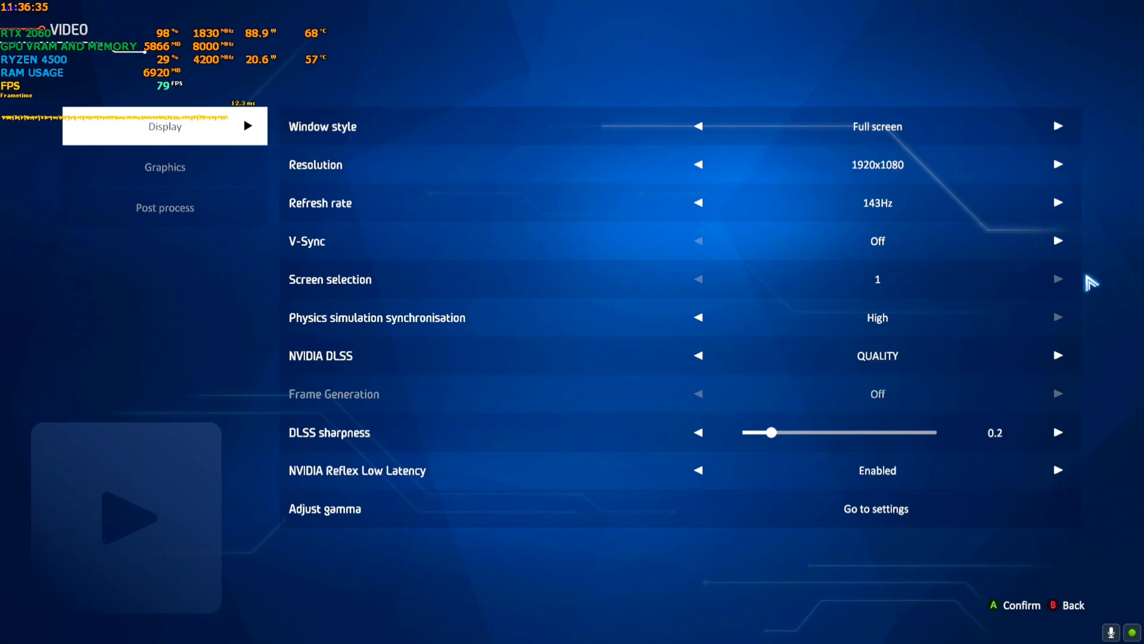
key(Down)
key(Up)
key(Down)
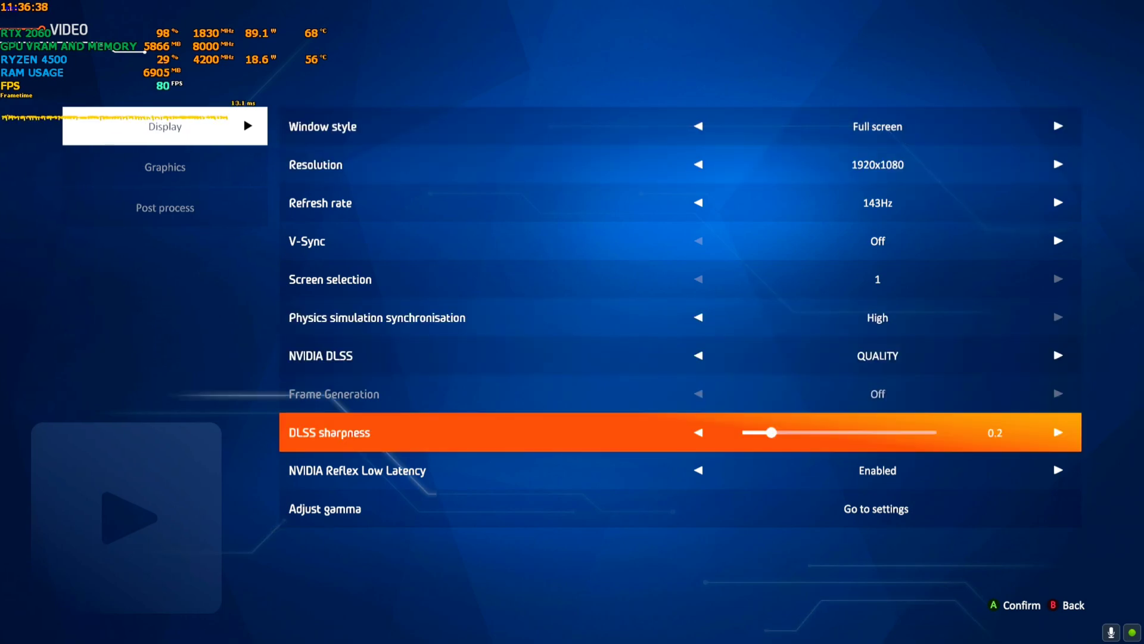
key(Up)
key(Escape)
key(Escape)
key(Escape)
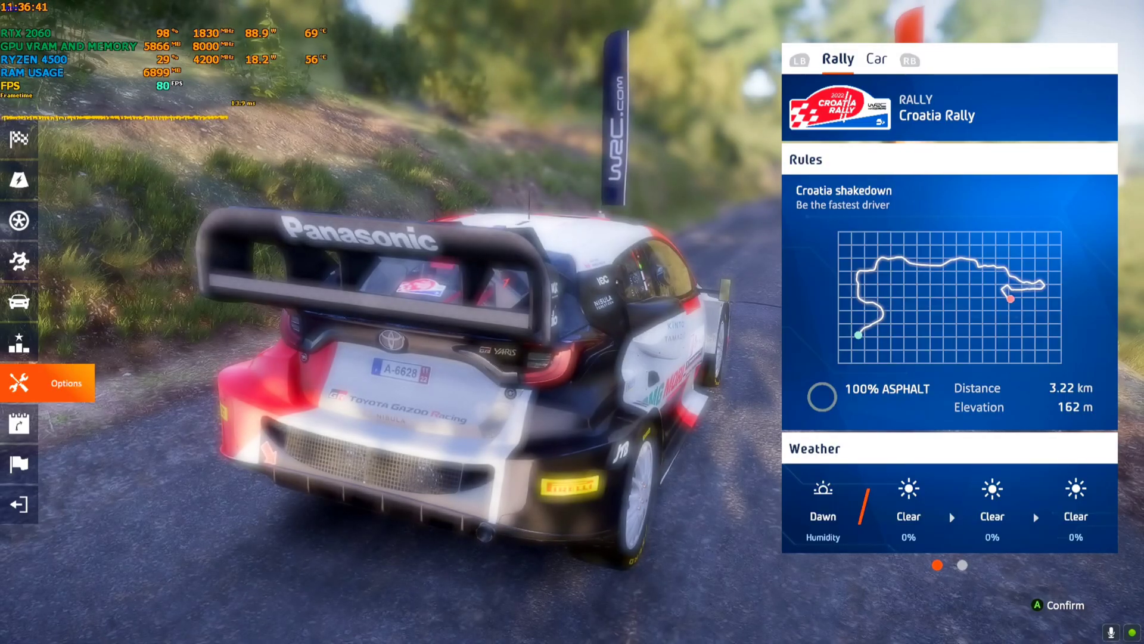
Start the Croatia shakedown stage from the event menu.
key(Up)
key(Up)
key(Up)
key(Up)
key(Up)
key(Return)
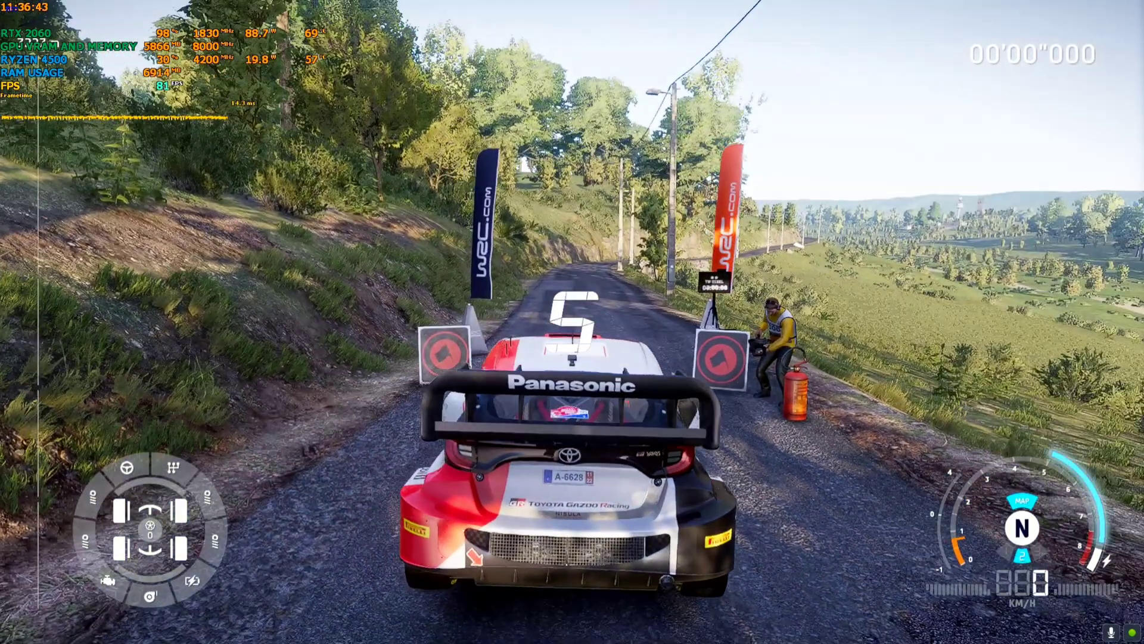